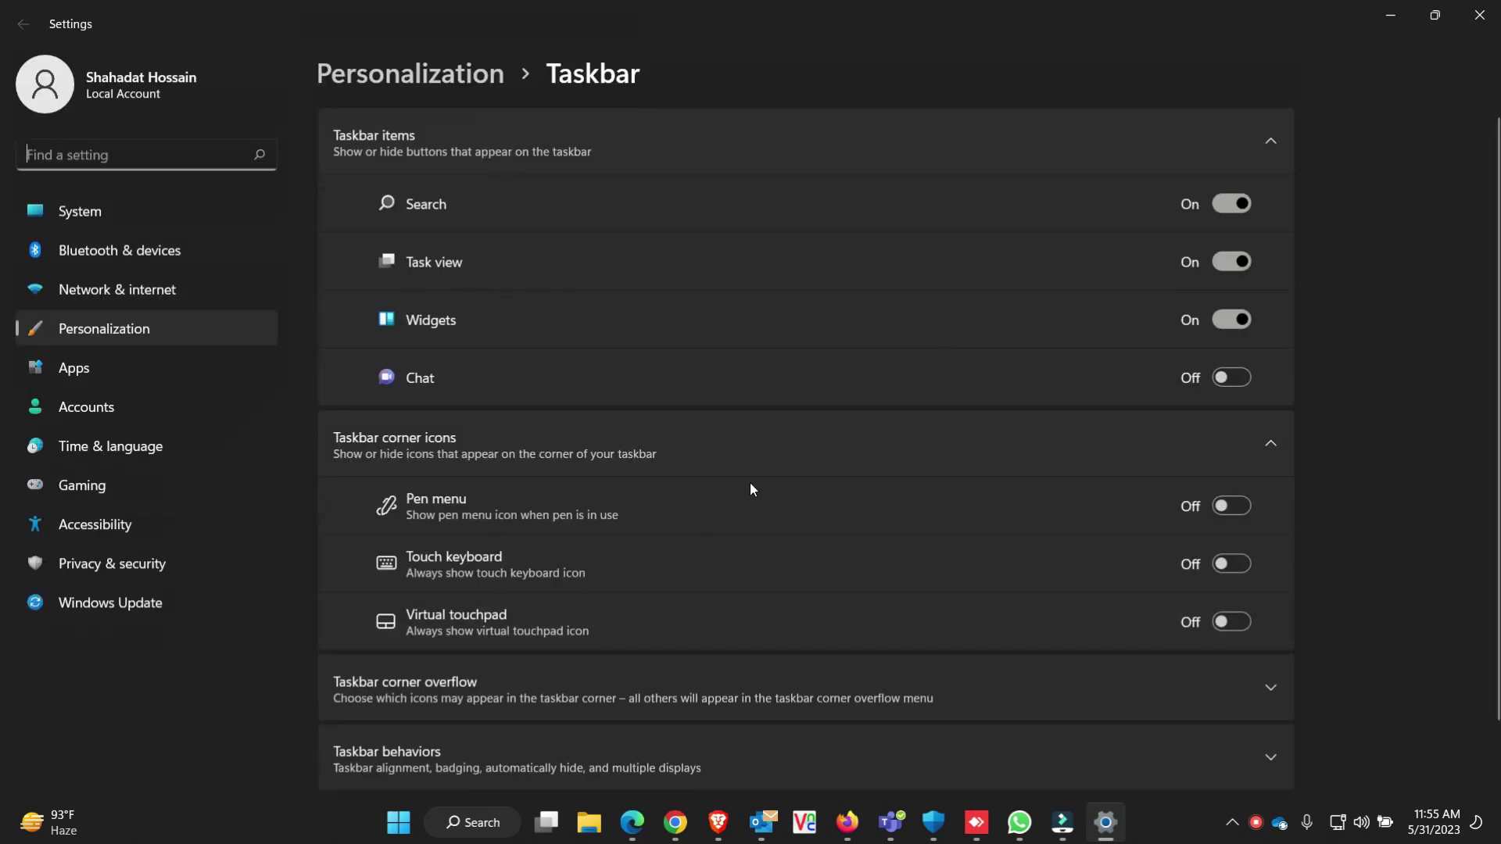
- Examine the taskbar behaviors options, such as alignment and automatic hiding, on the Taskbar personalization page
scroll(766, 480, down, 2)
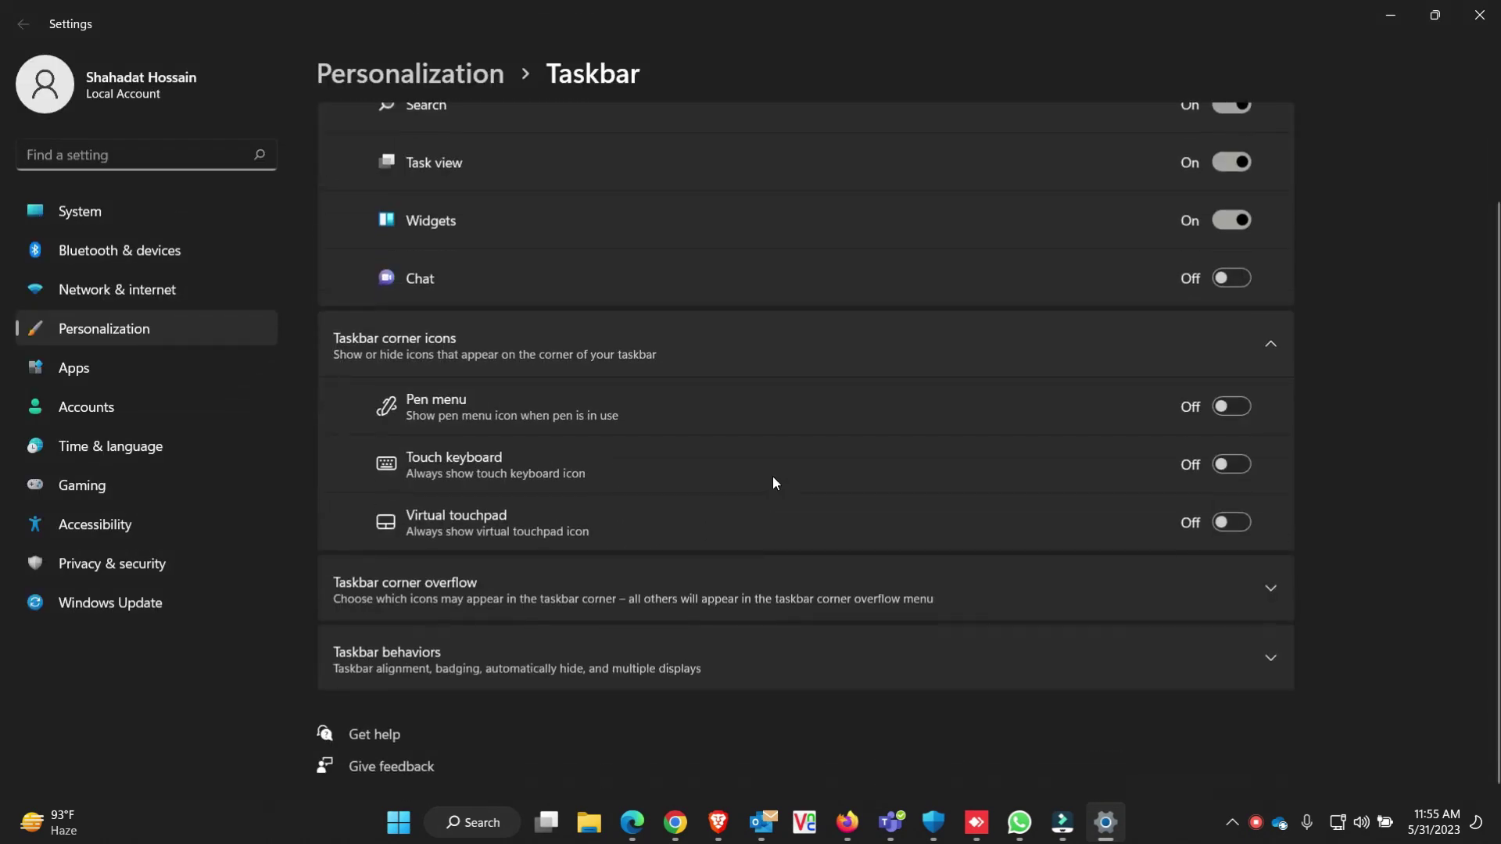
click(720, 655)
scroll(818, 497, down, 4)
scroll(817, 499, down, 1)
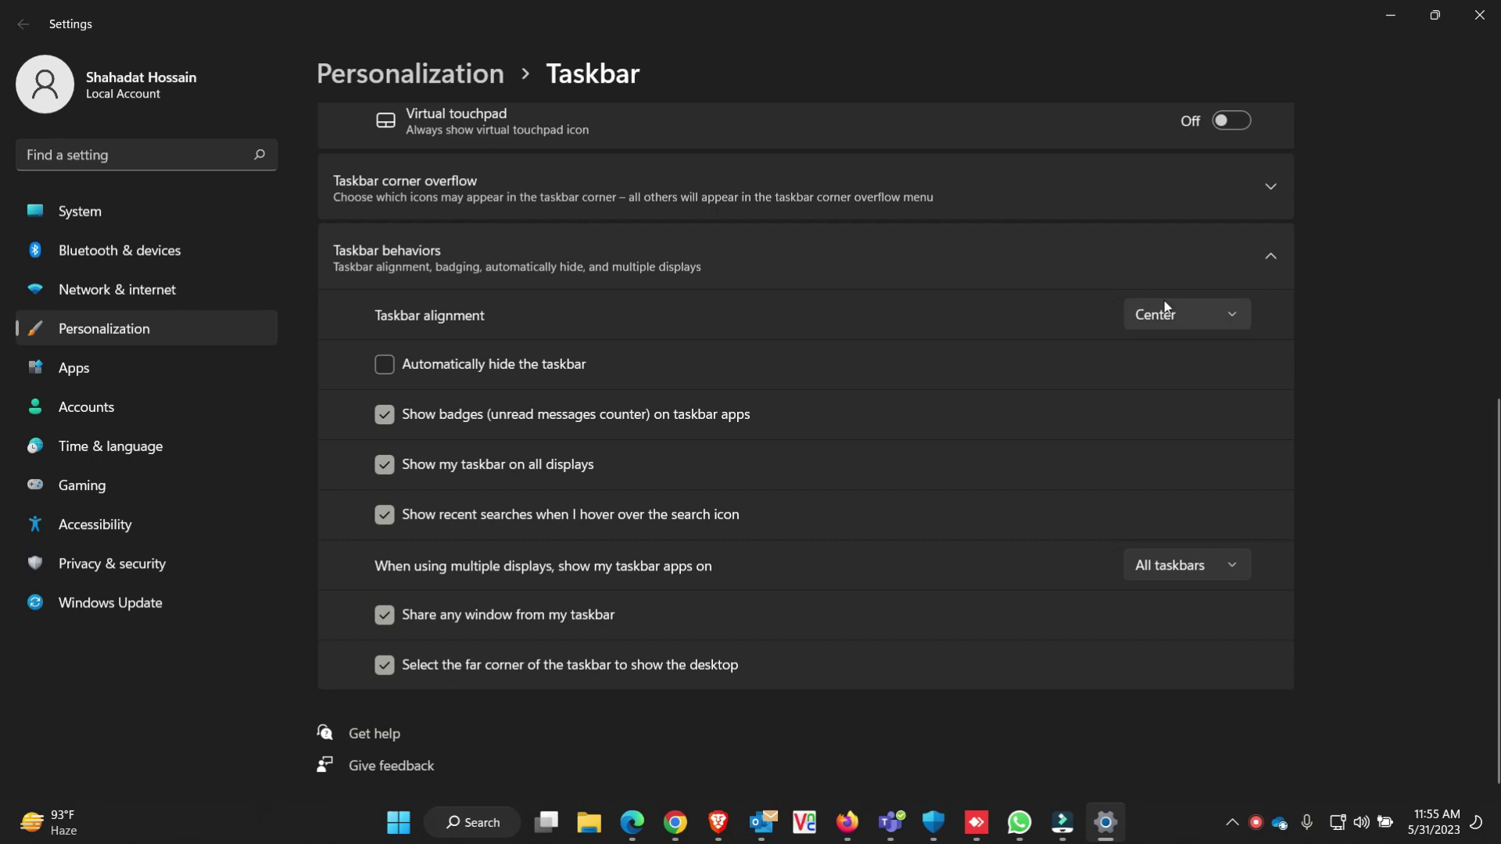
scroll(665, 299, up, 1)
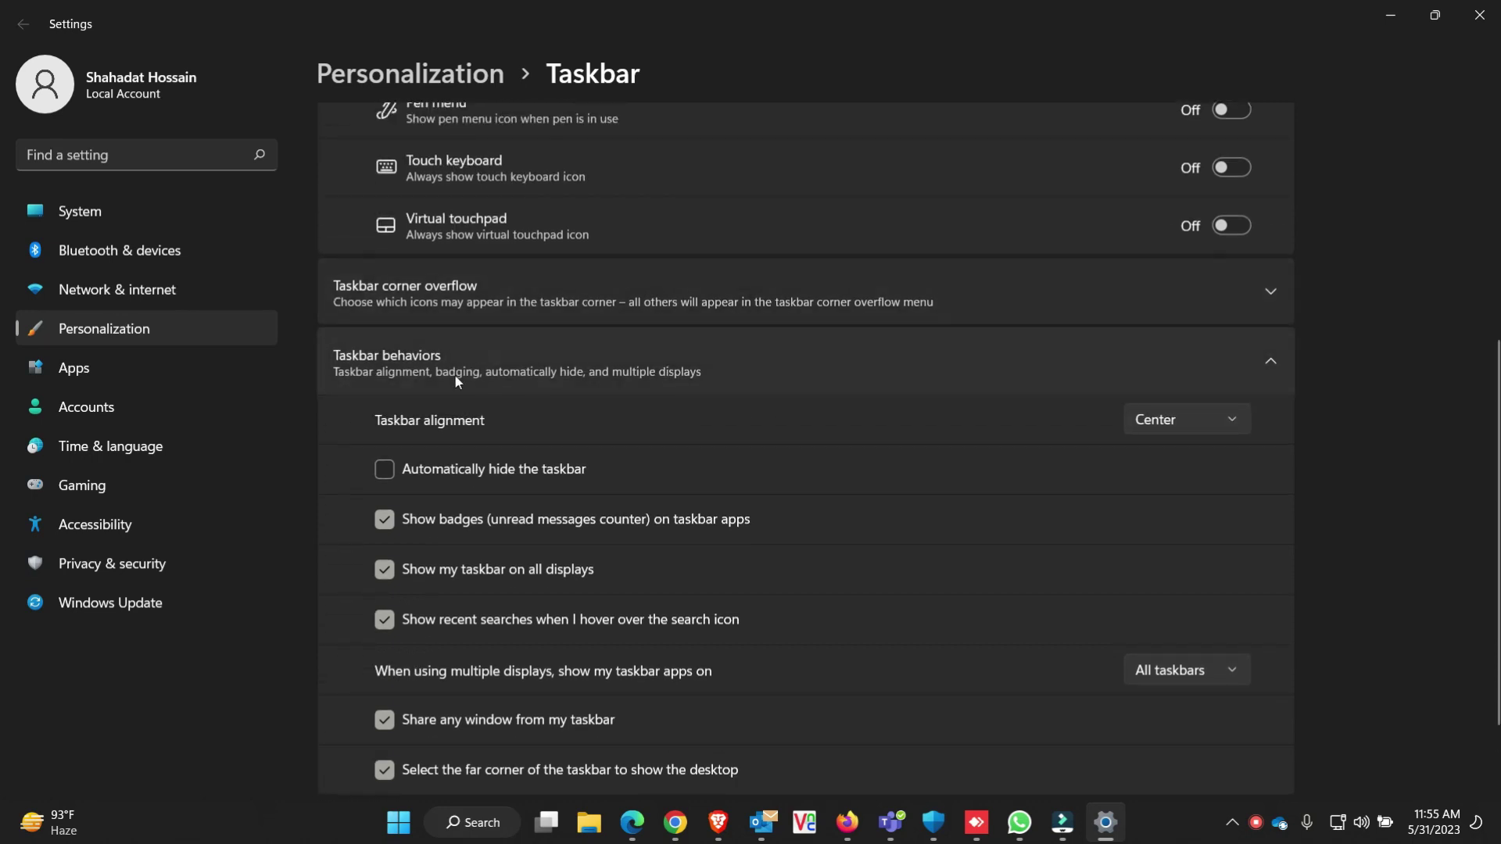
scroll(485, 325, up, 4)
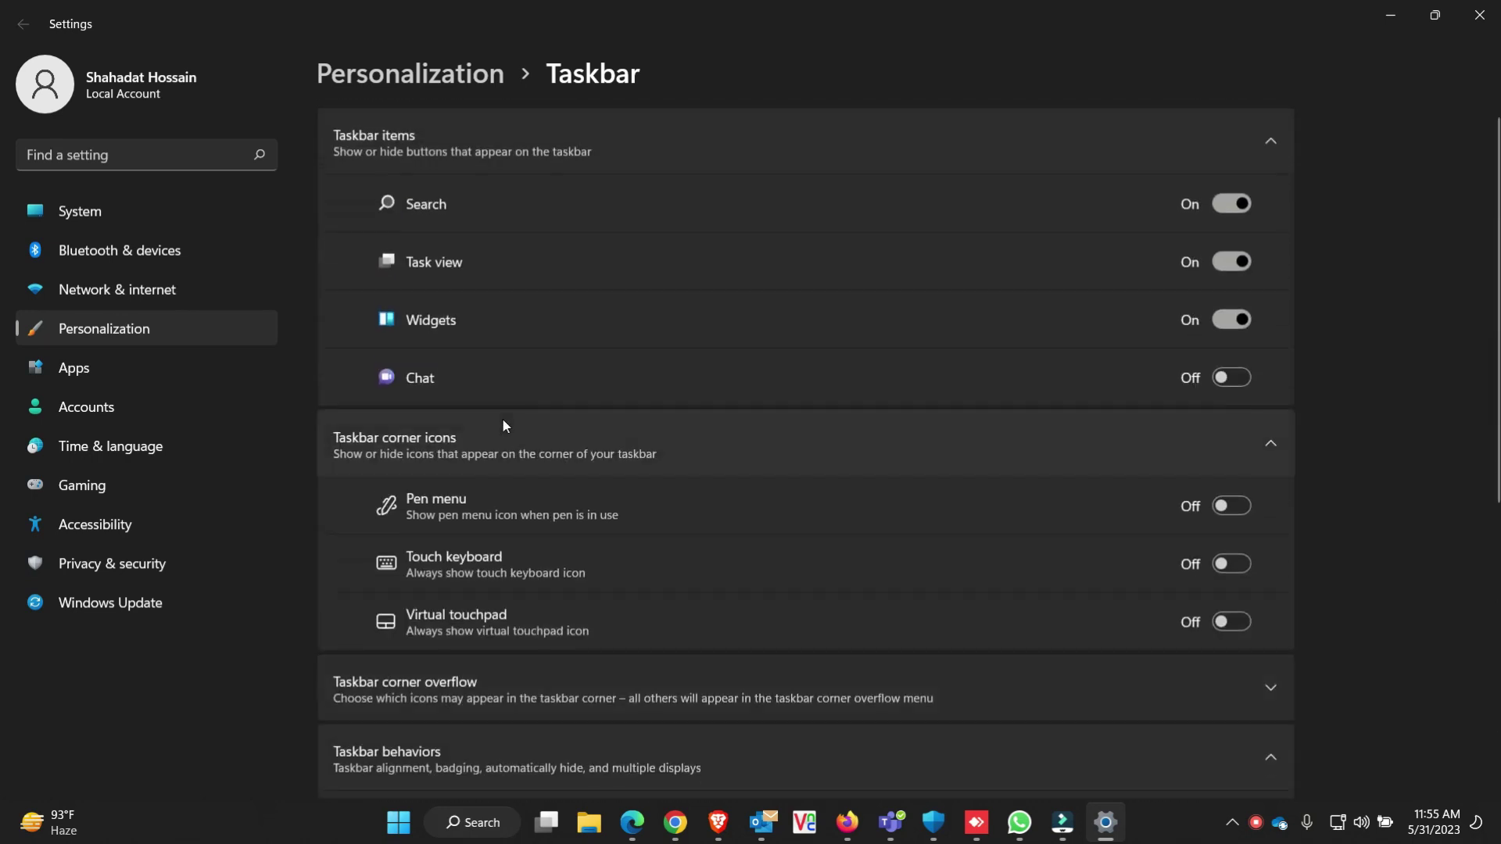
scroll(832, 574, down, 3)
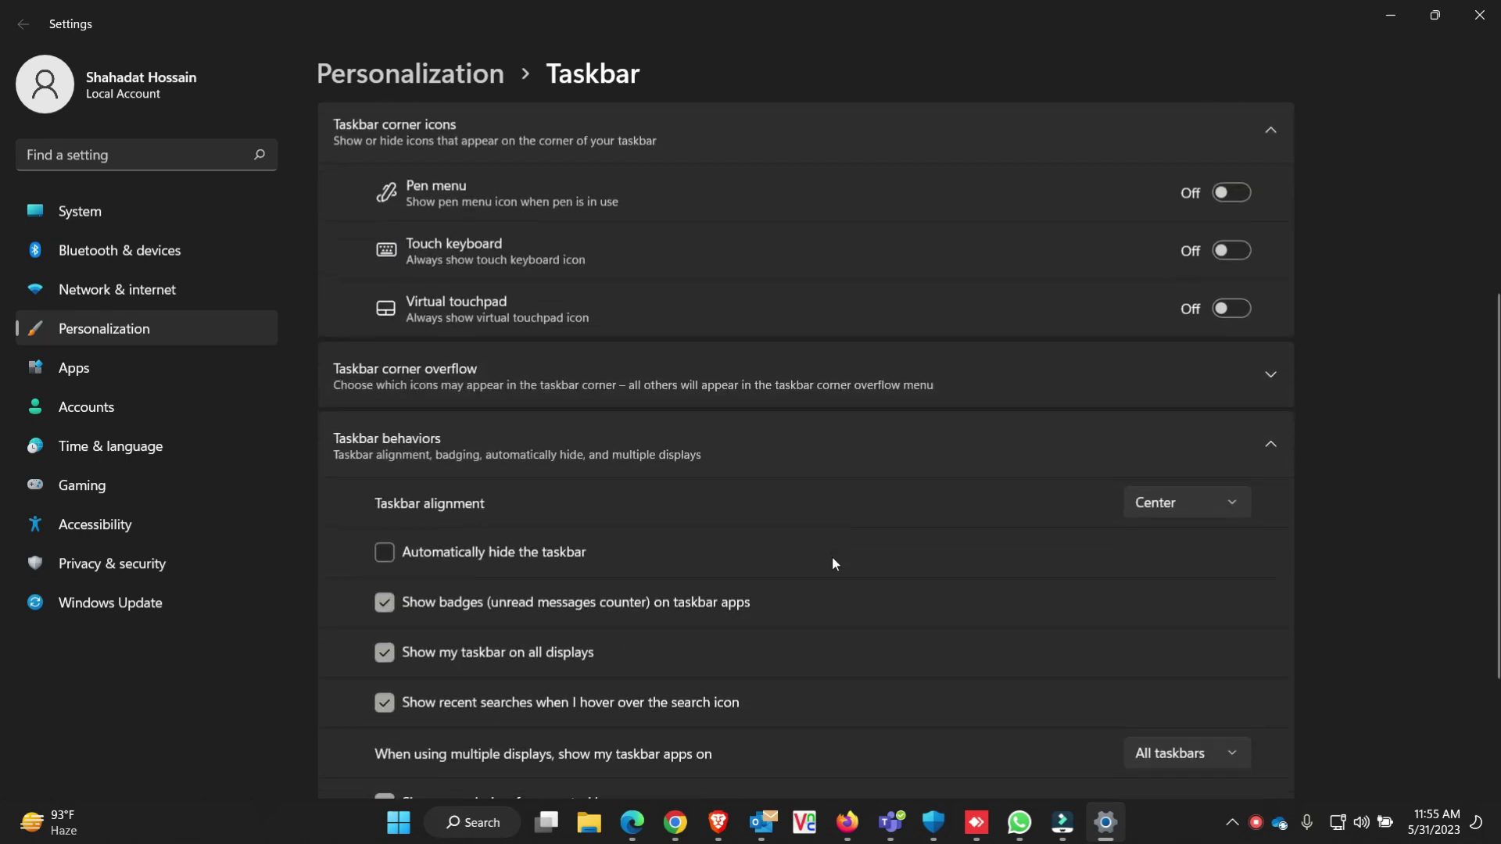
scroll(838, 550, down, 2)
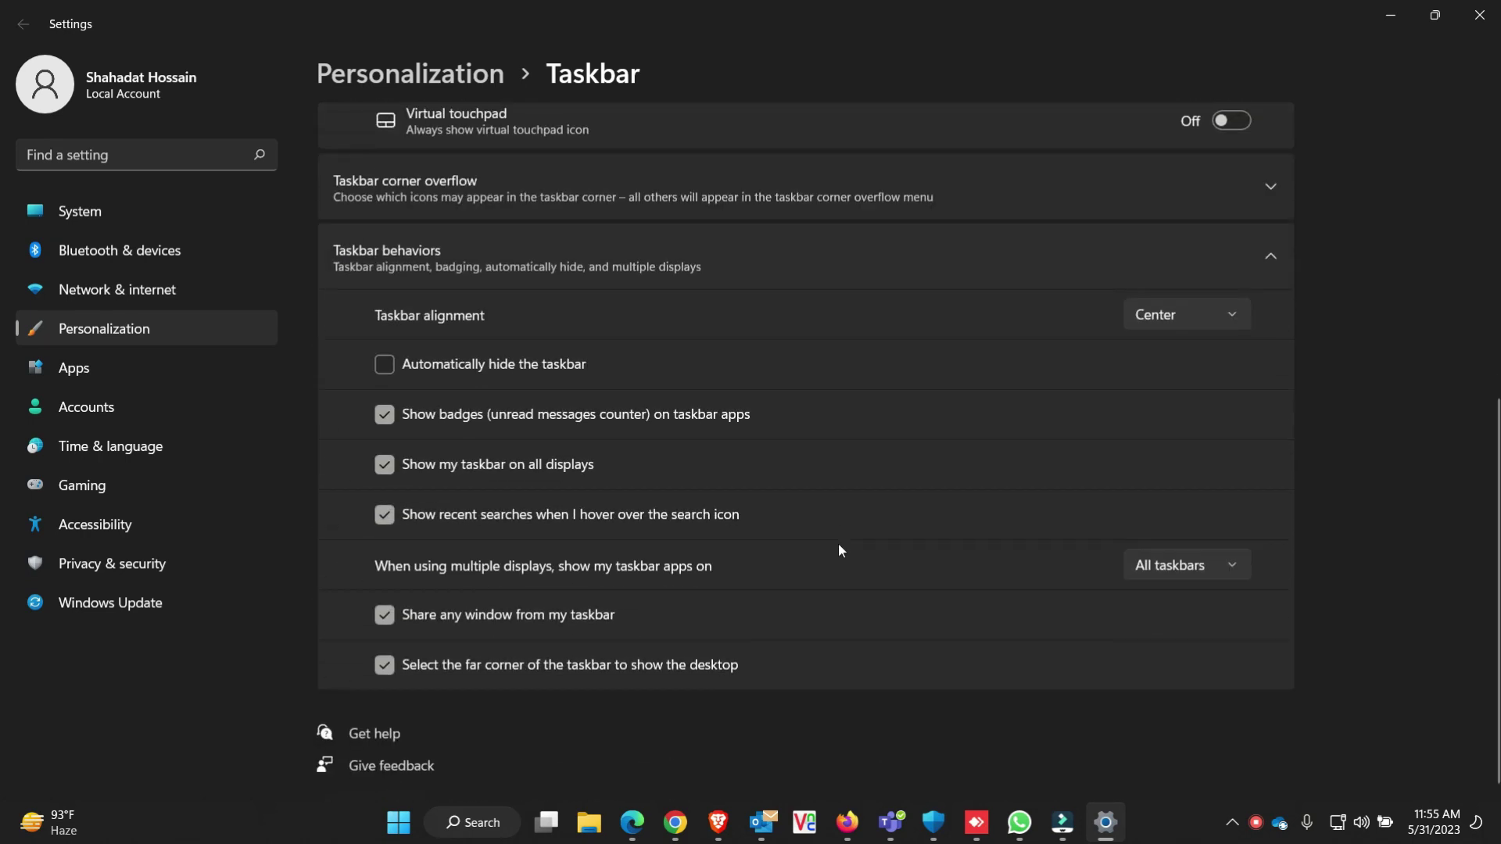
click(733, 256)
click(655, 652)
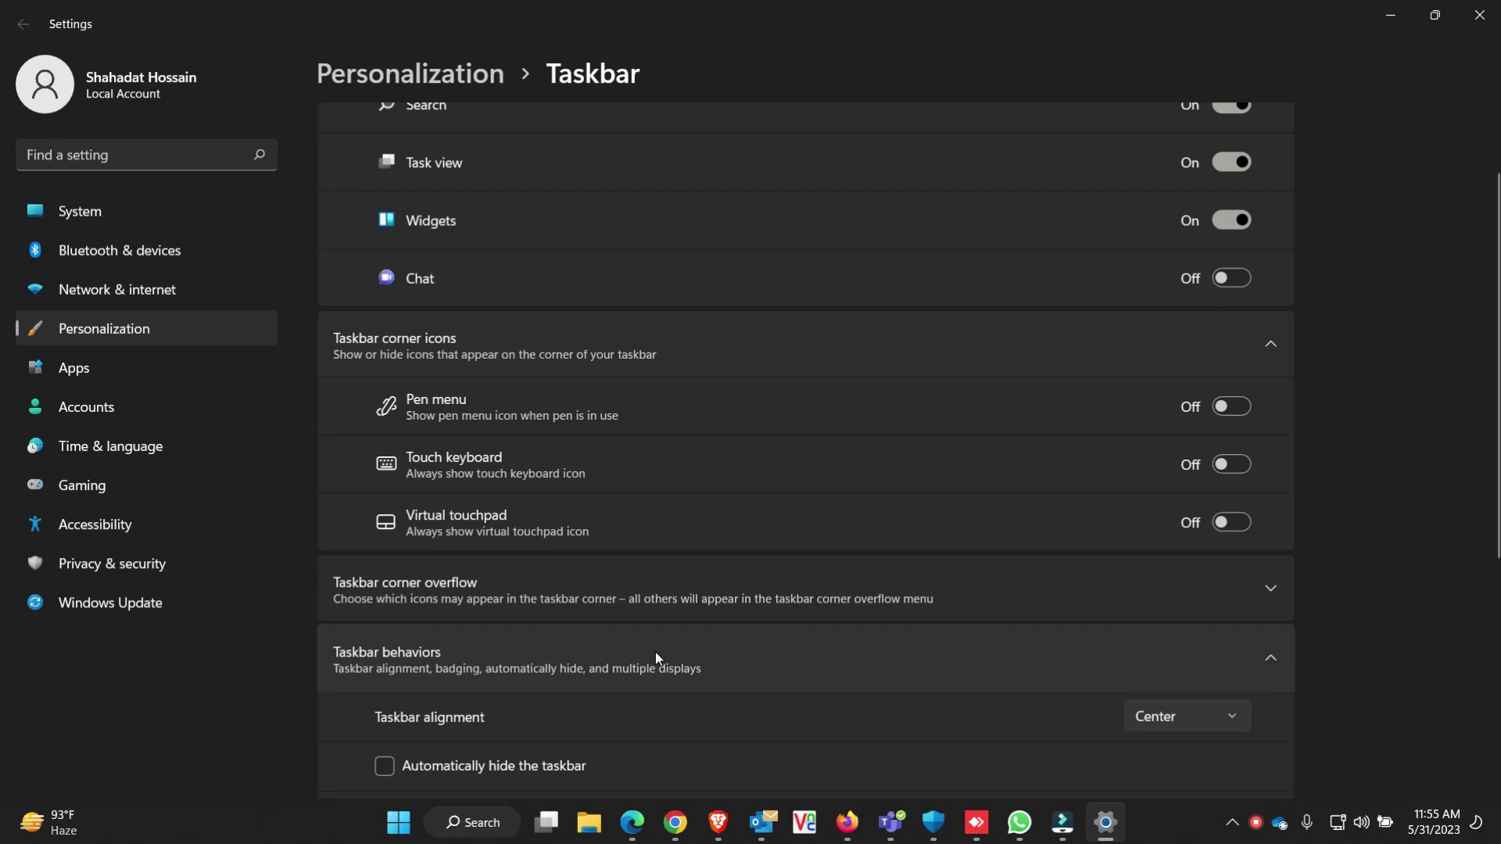
scroll(680, 610, down, 4)
scroll(706, 486, up, 1)
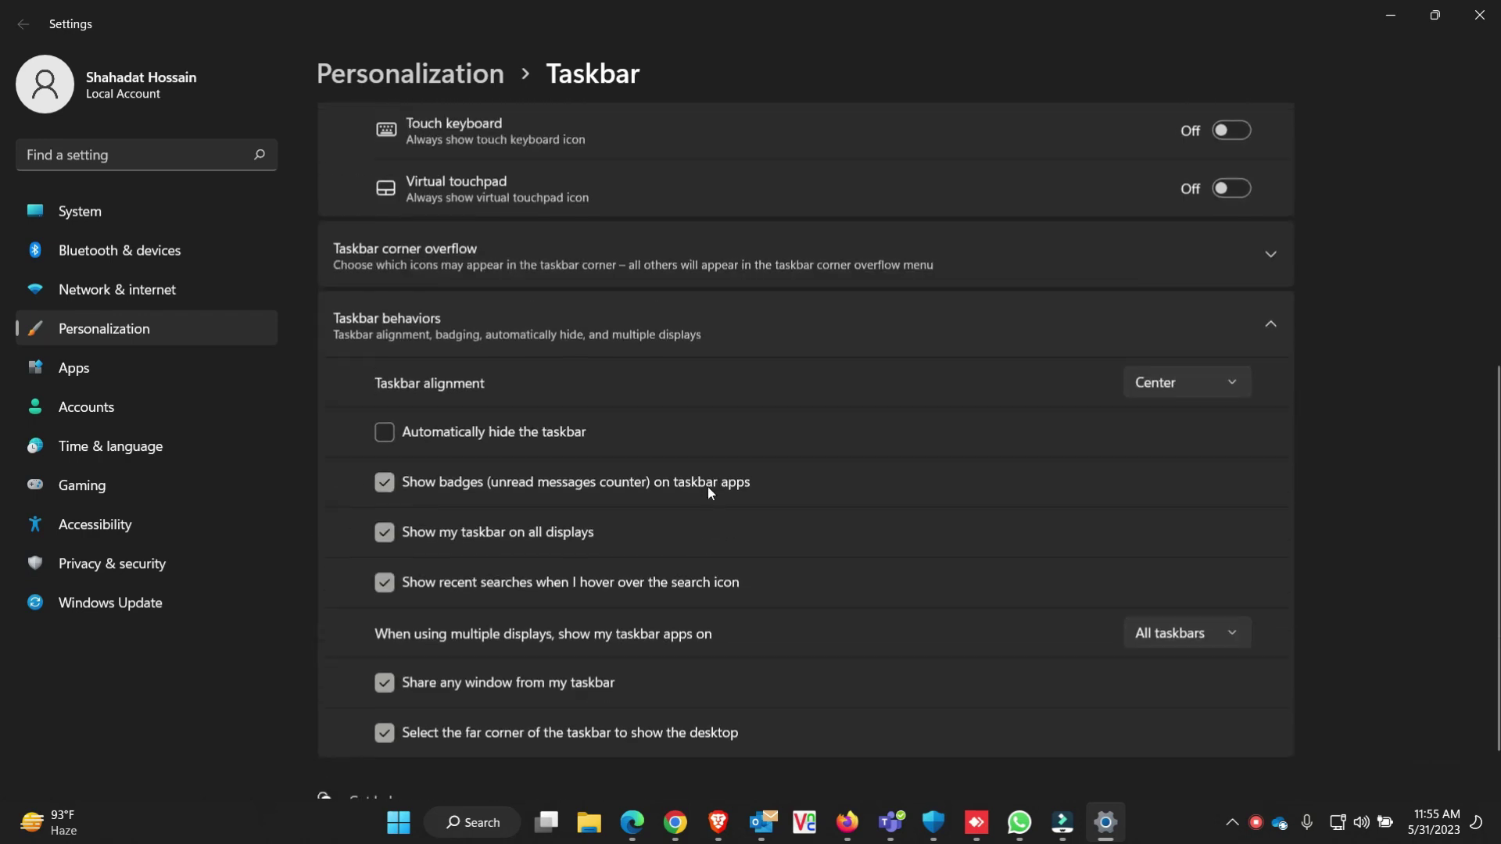
- Expand the taskbar corner overflow section and look through its list of app icons
click(669, 299)
click(669, 299)
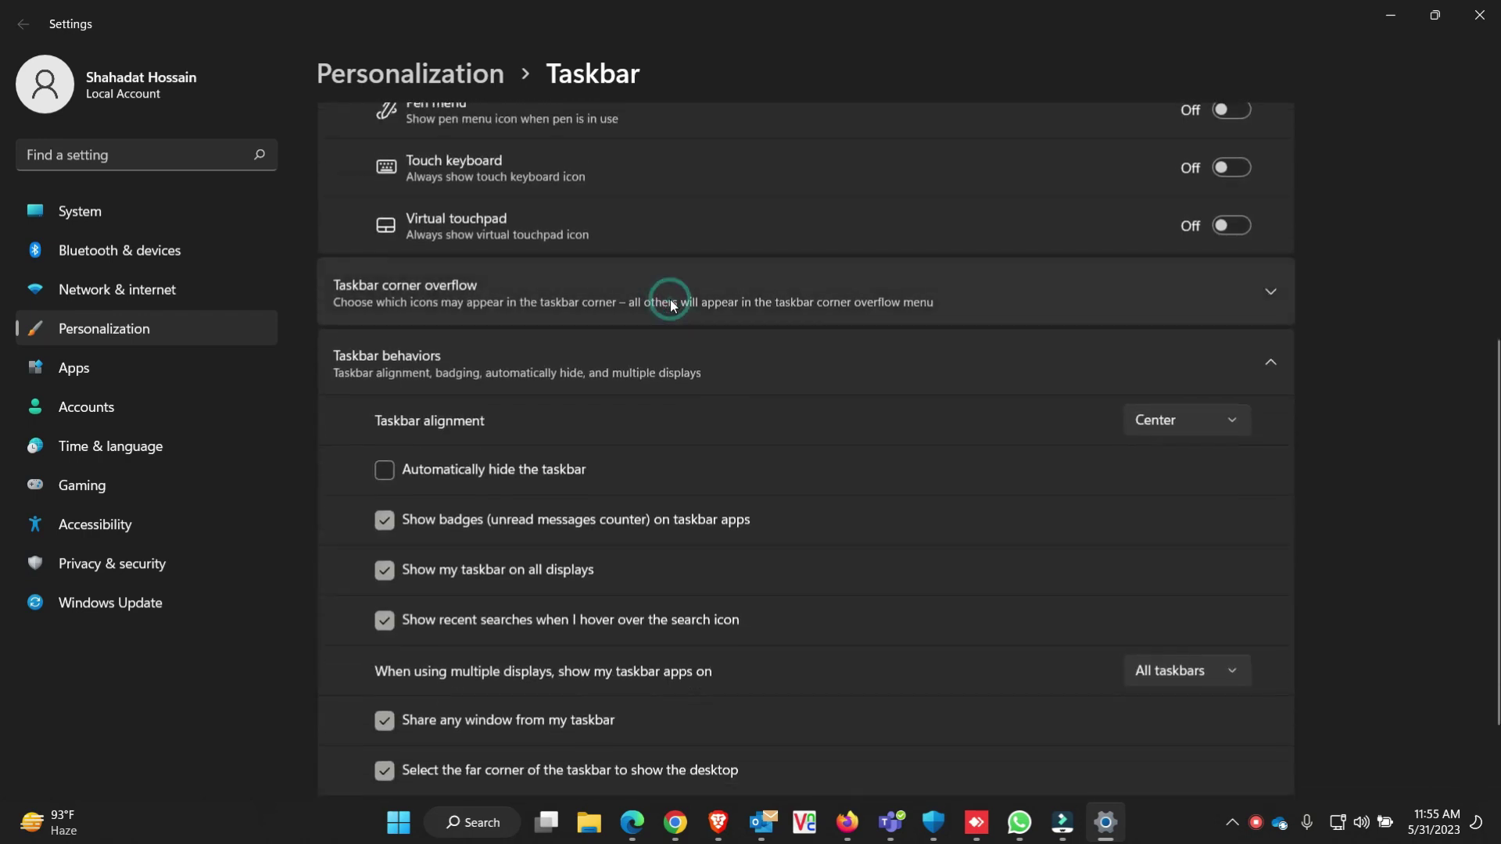
click(669, 299)
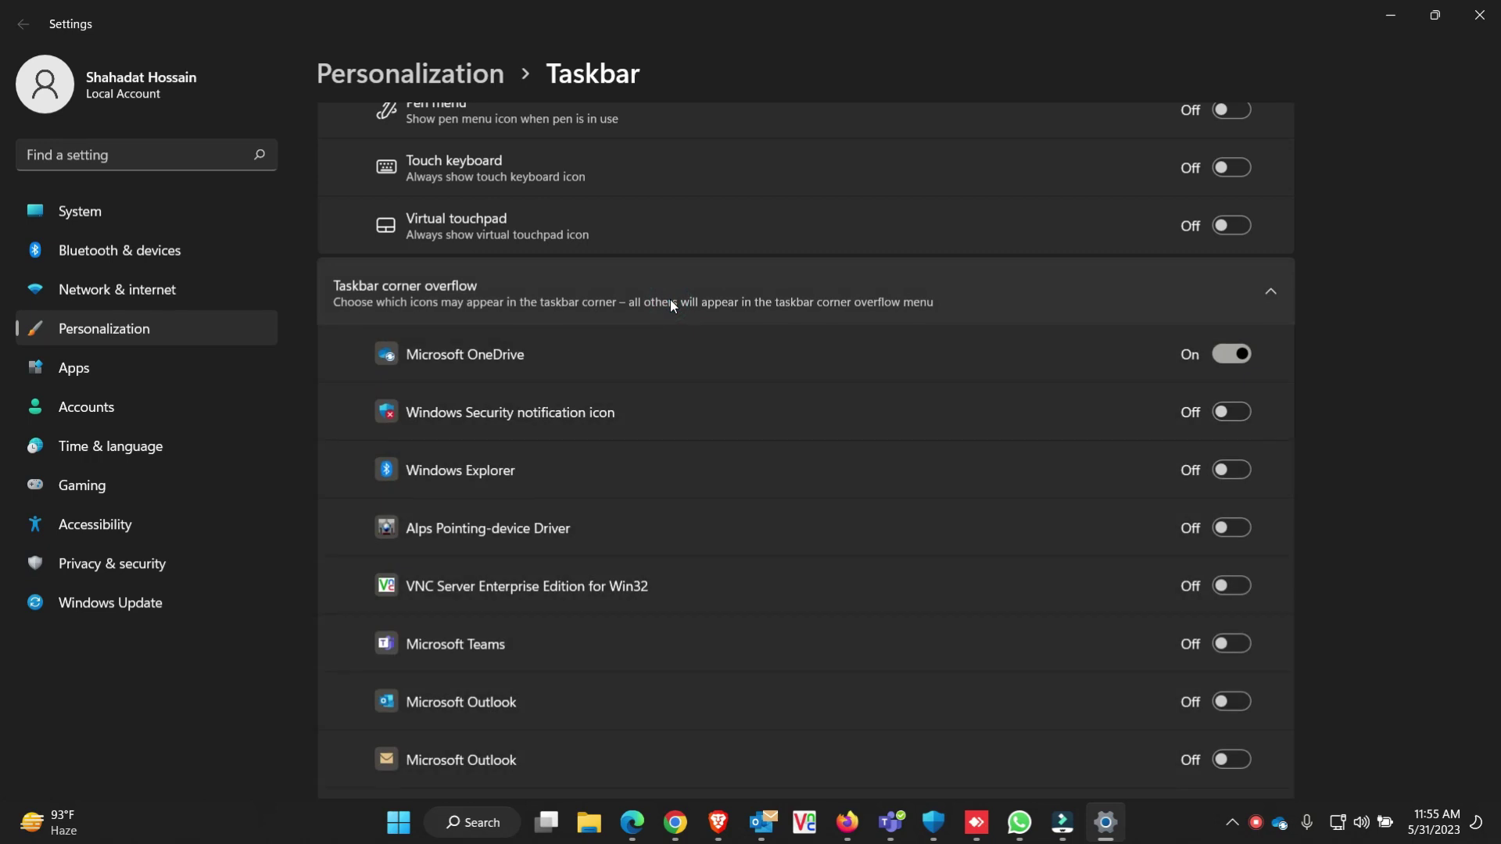
scroll(672, 531, down, 8)
scroll(709, 496, down, 3)
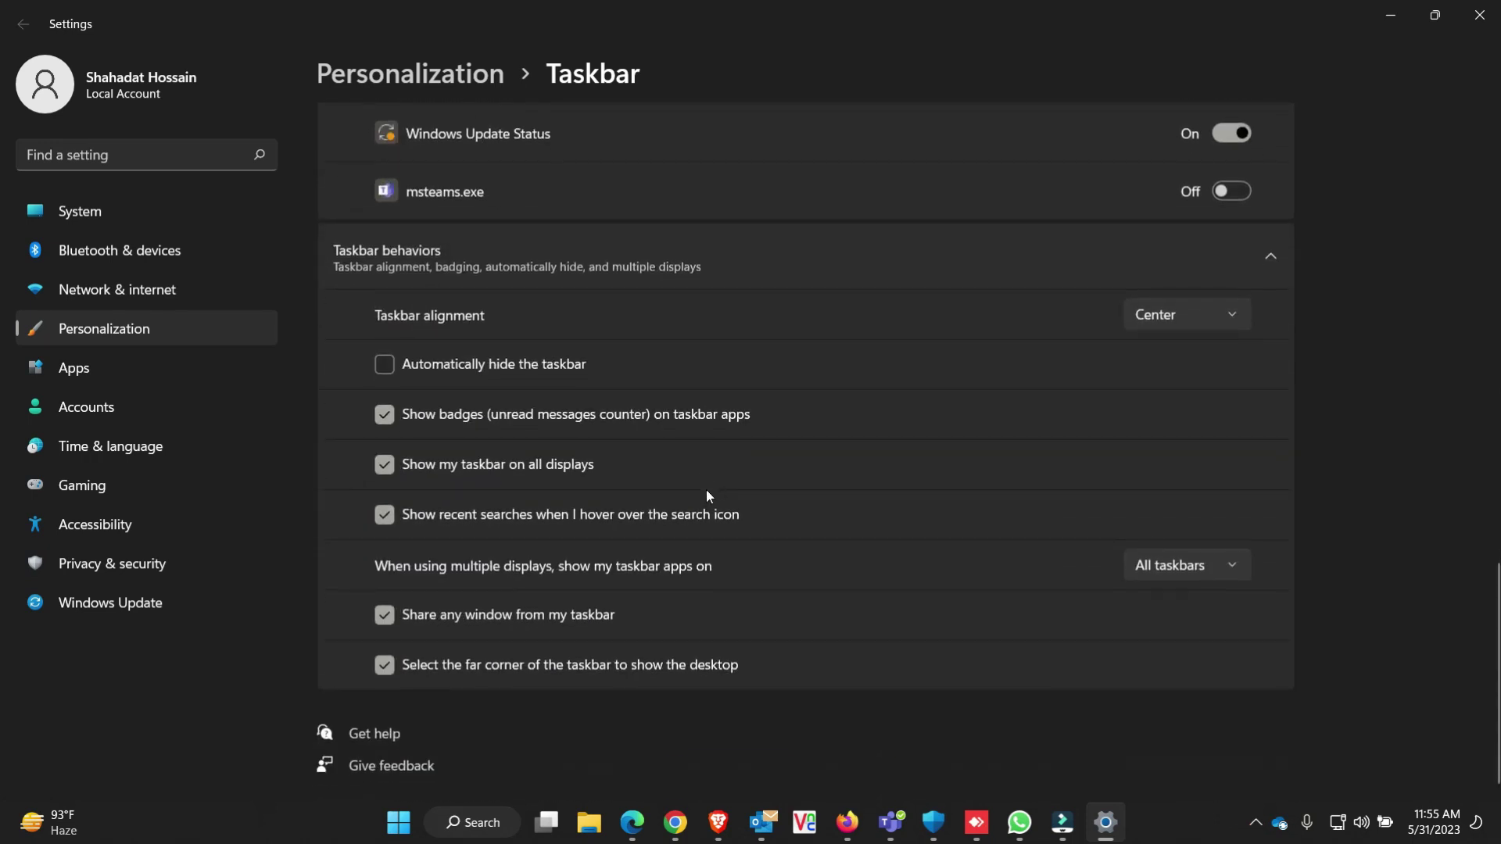
- Minimize the Settings window and refresh the desktop
click(1390, 16)
right_click(753, 335)
click(829, 424)
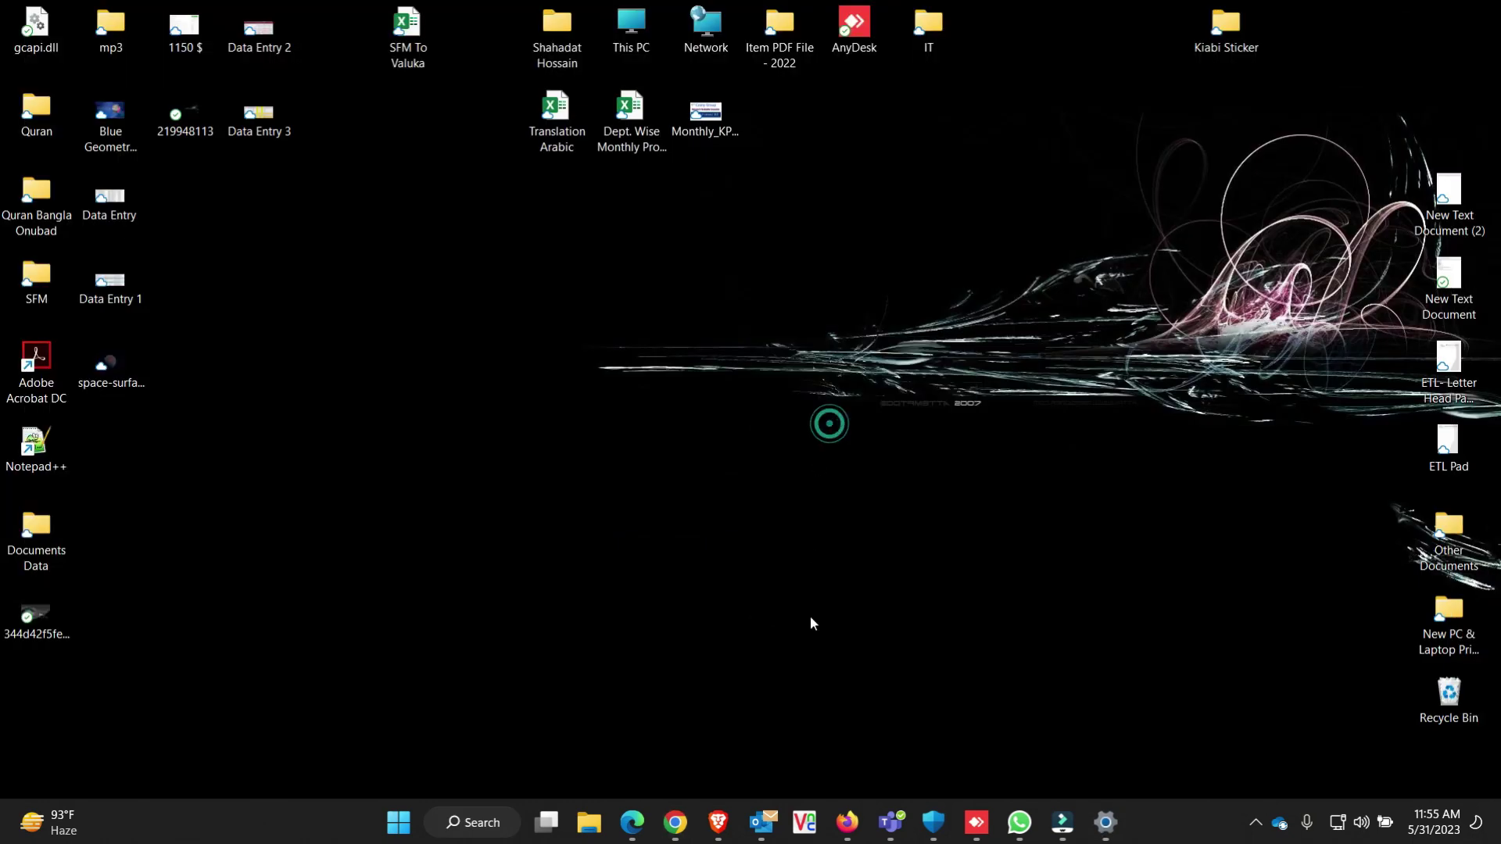
- Switch to Microsoft Store, search for "Lively" and open the Lively Wallpaper app page
click(400, 822)
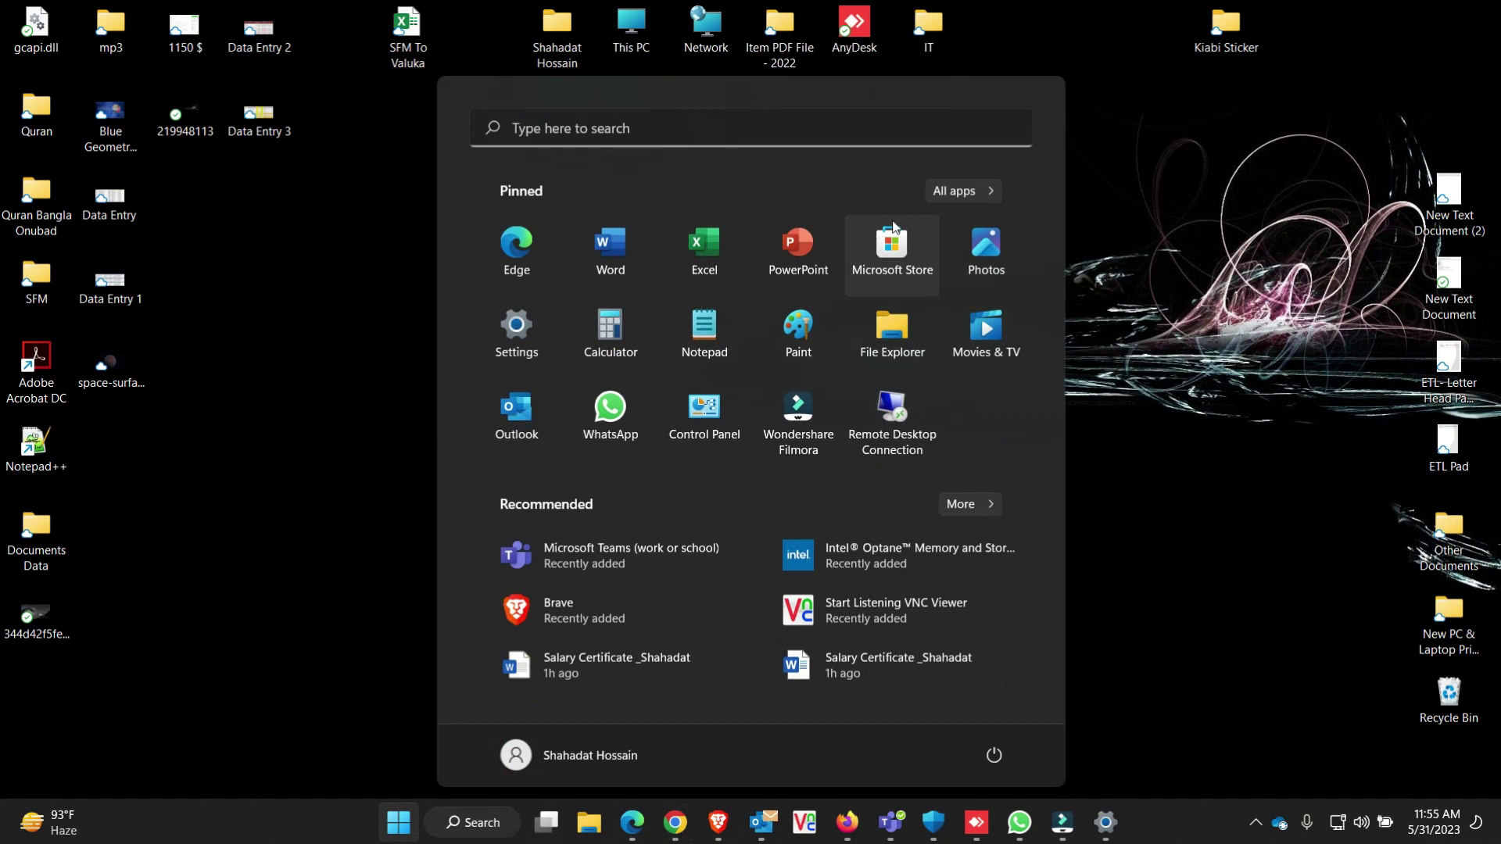
click(880, 275)
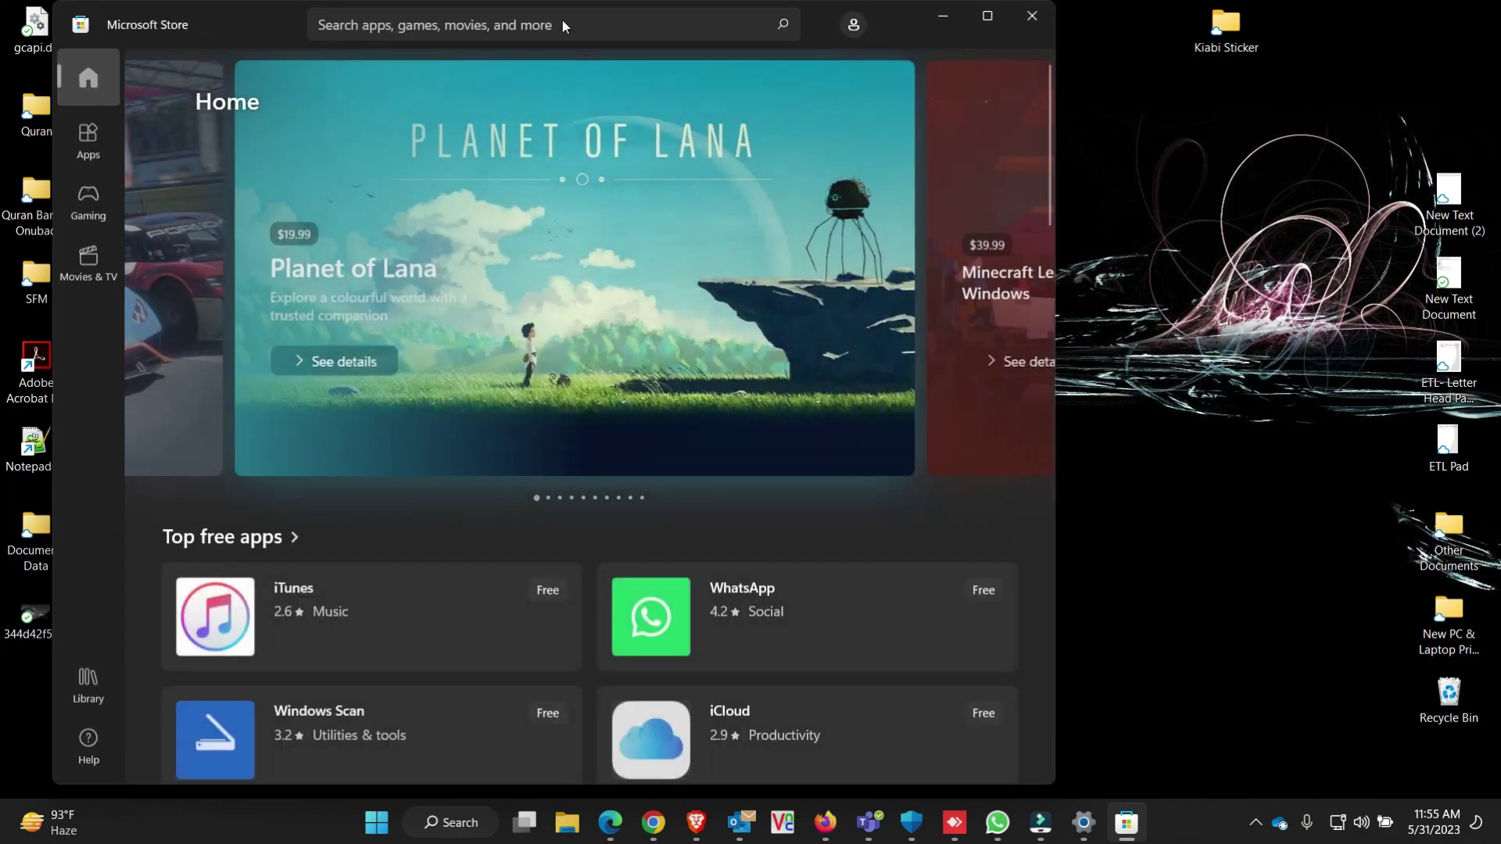
click(563, 24)
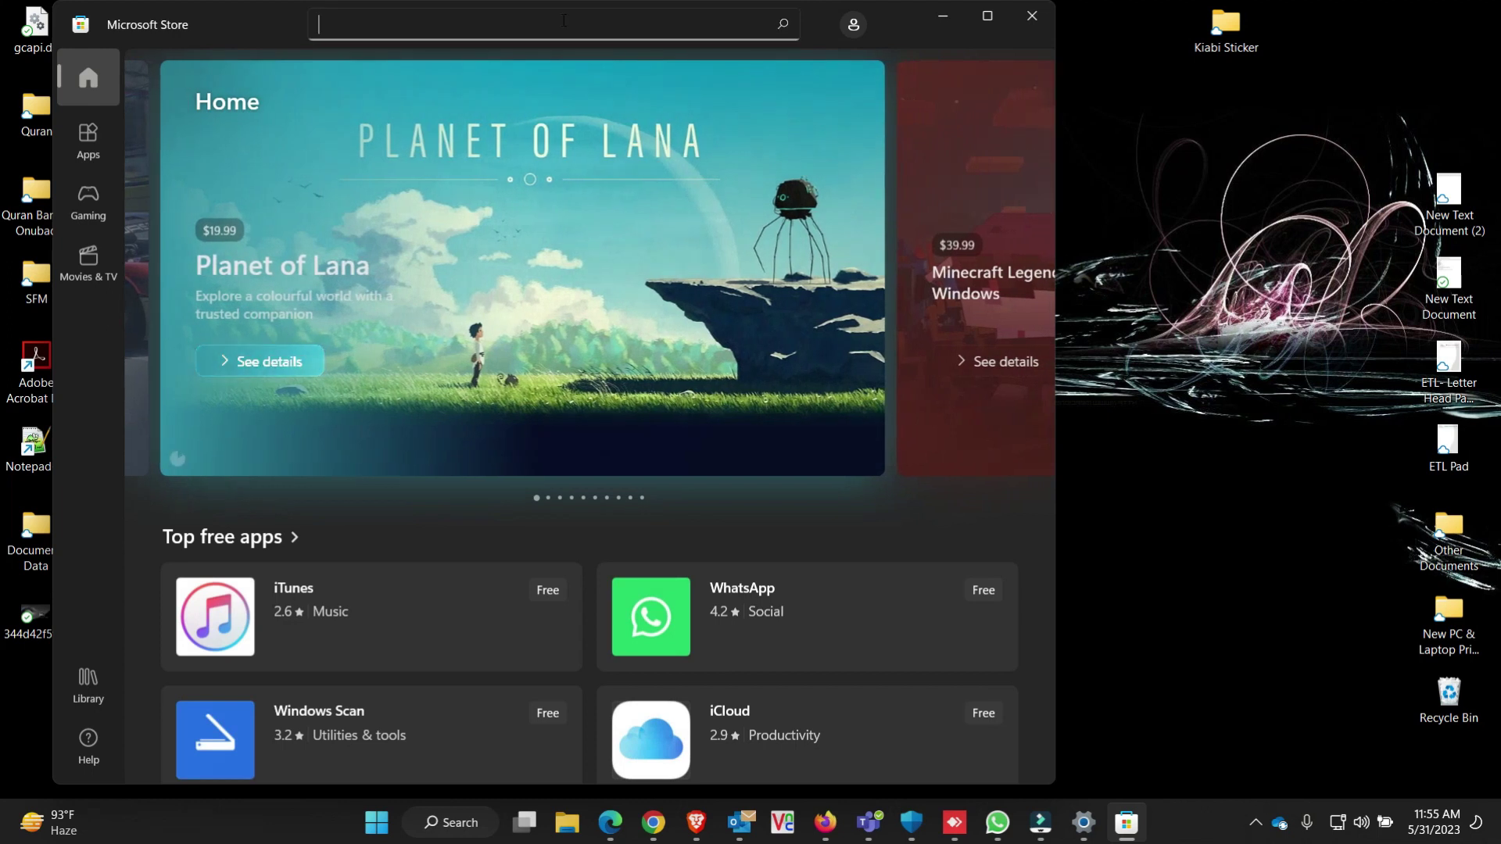
text(L)
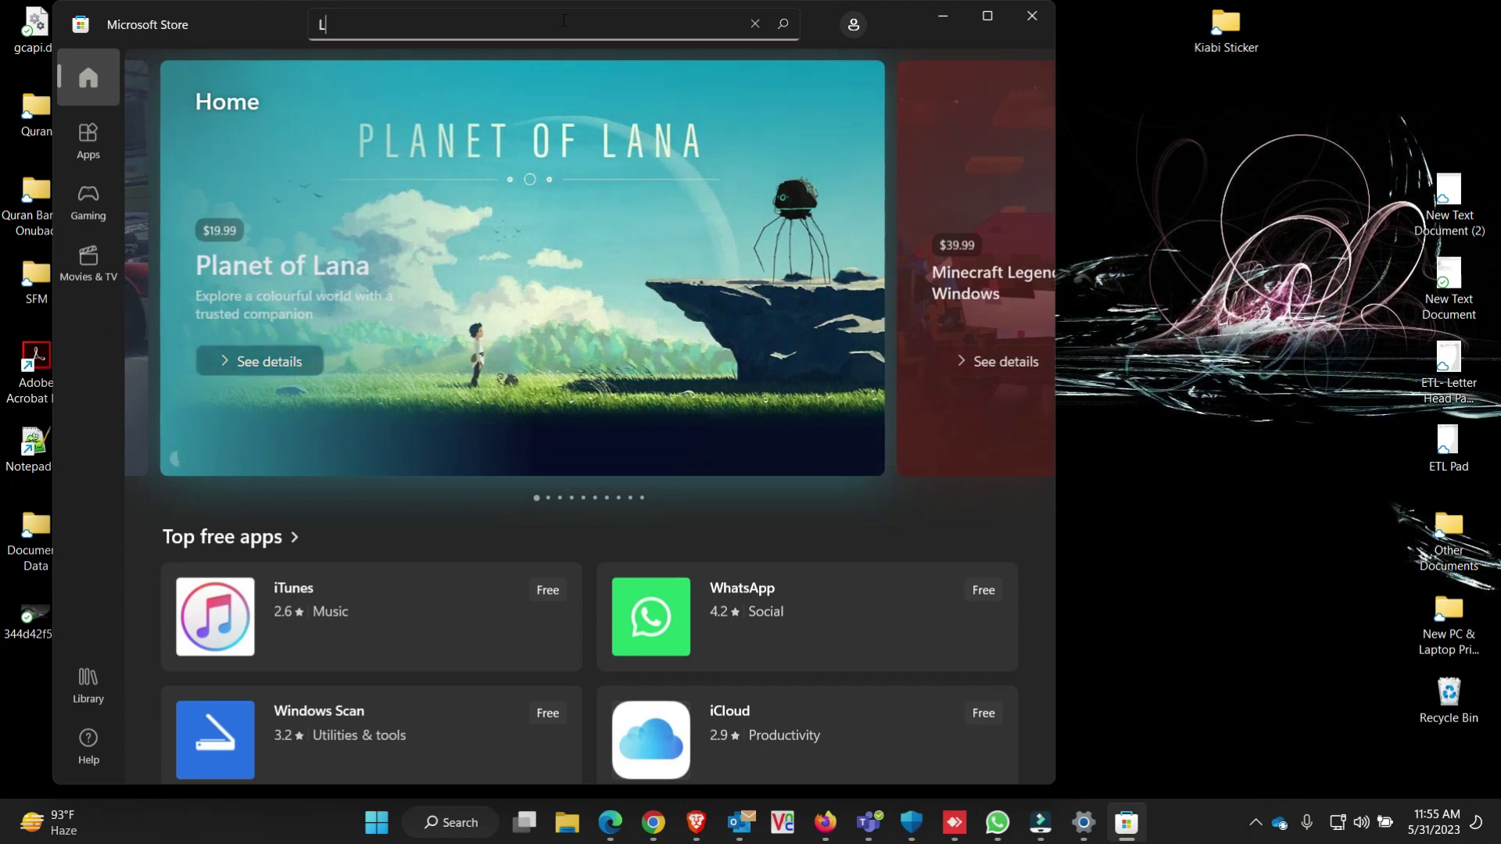
text(ive)
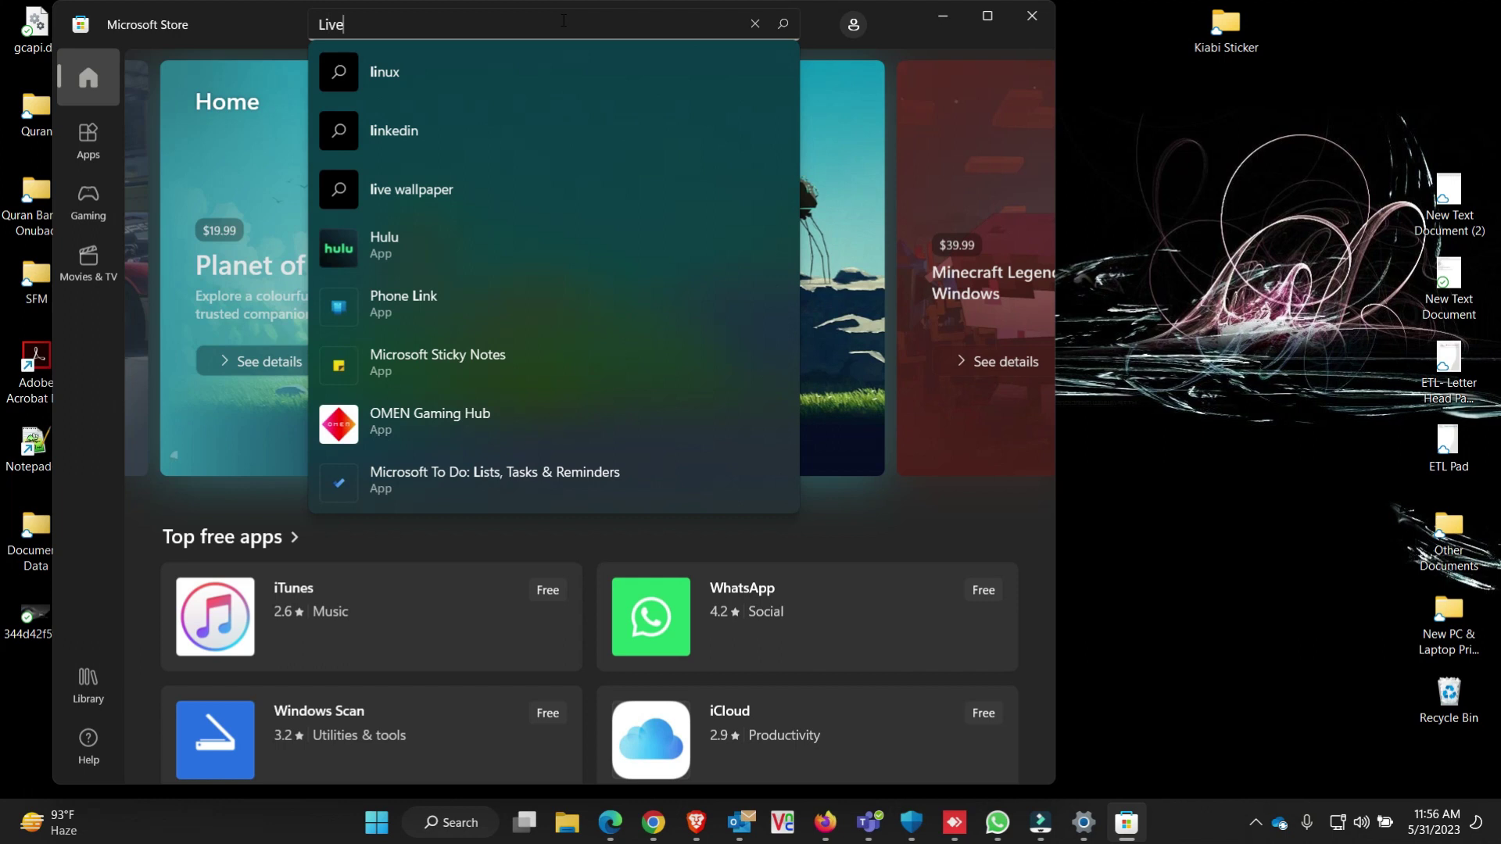
text(ly)
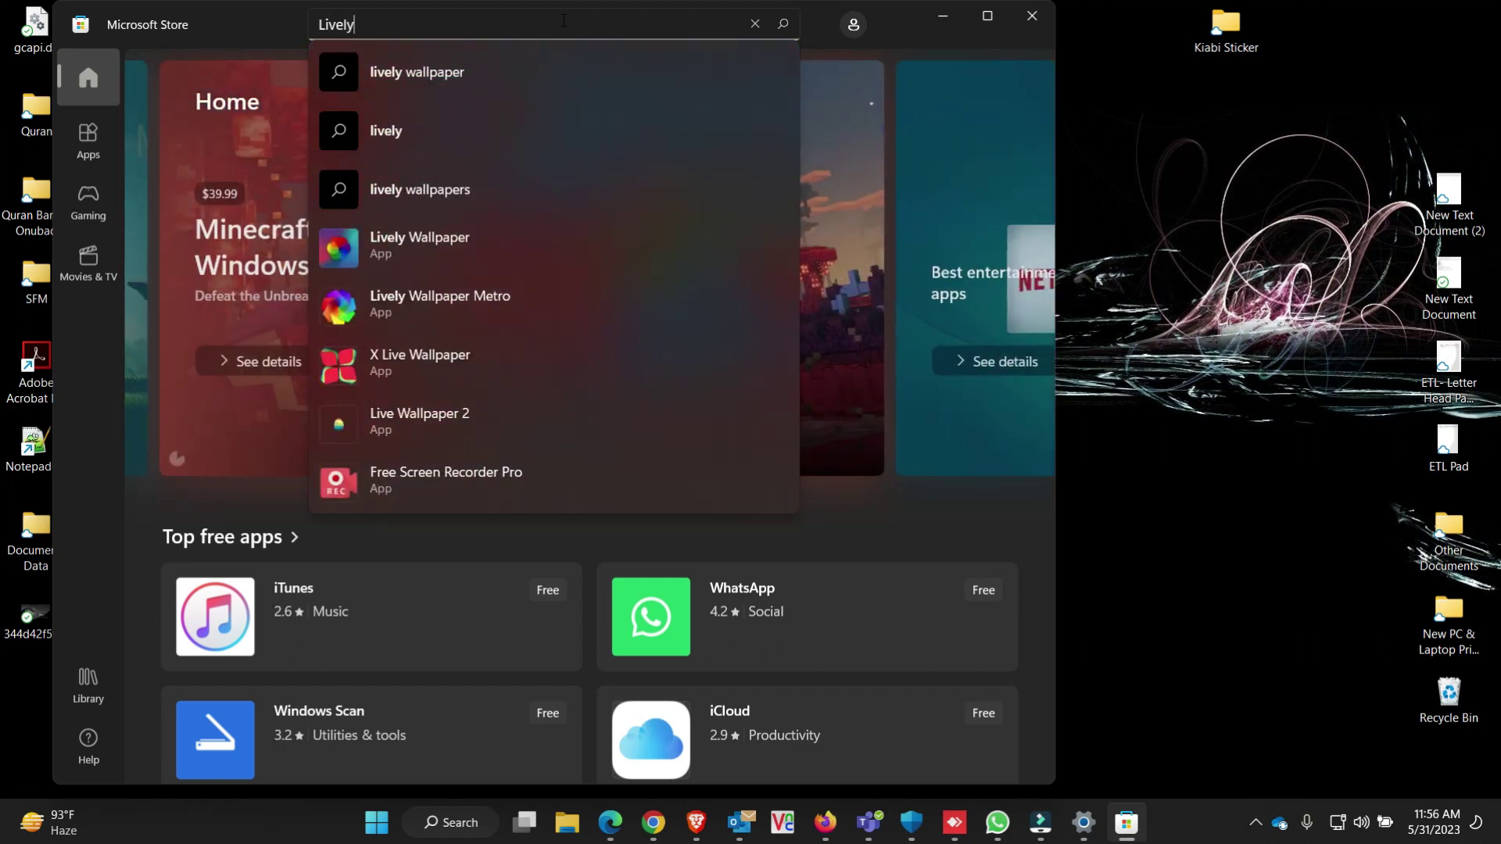
click(430, 242)
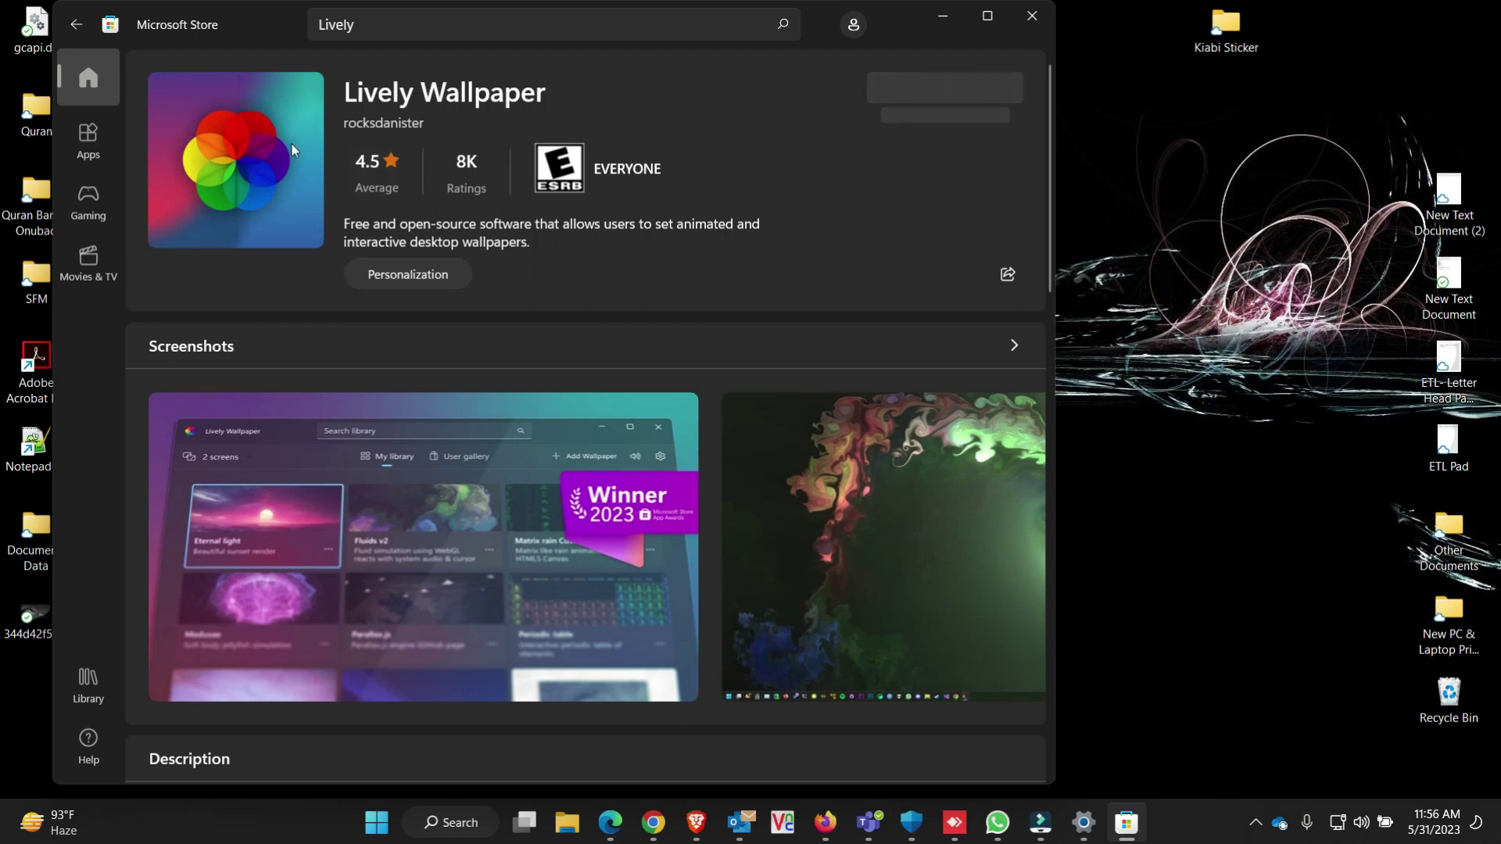
- Install Lively Wallpaper from its store page and launch the app
click(916, 97)
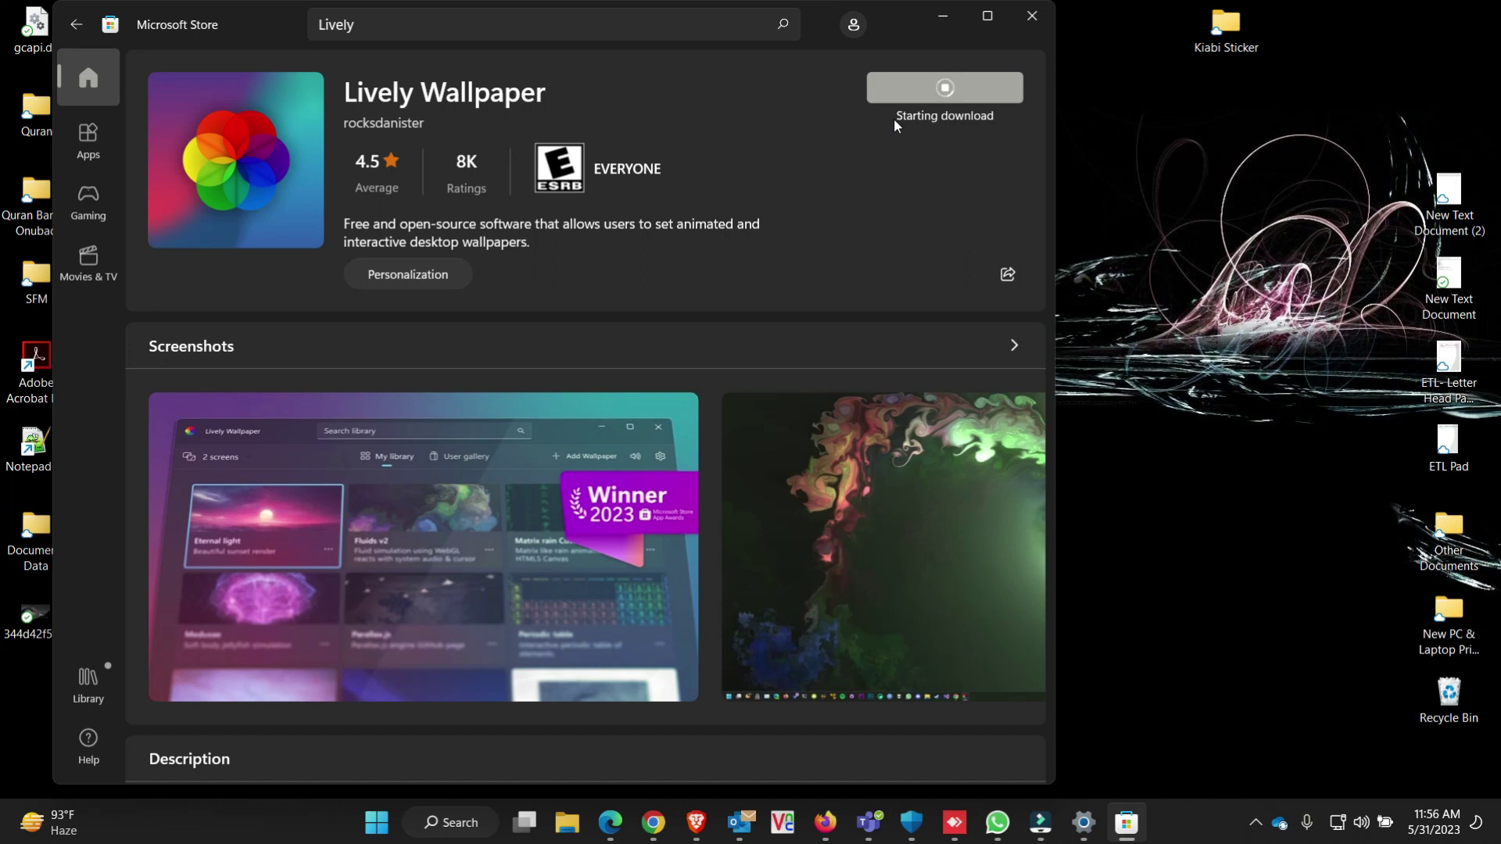
right_click(1116, 230)
click(1163, 314)
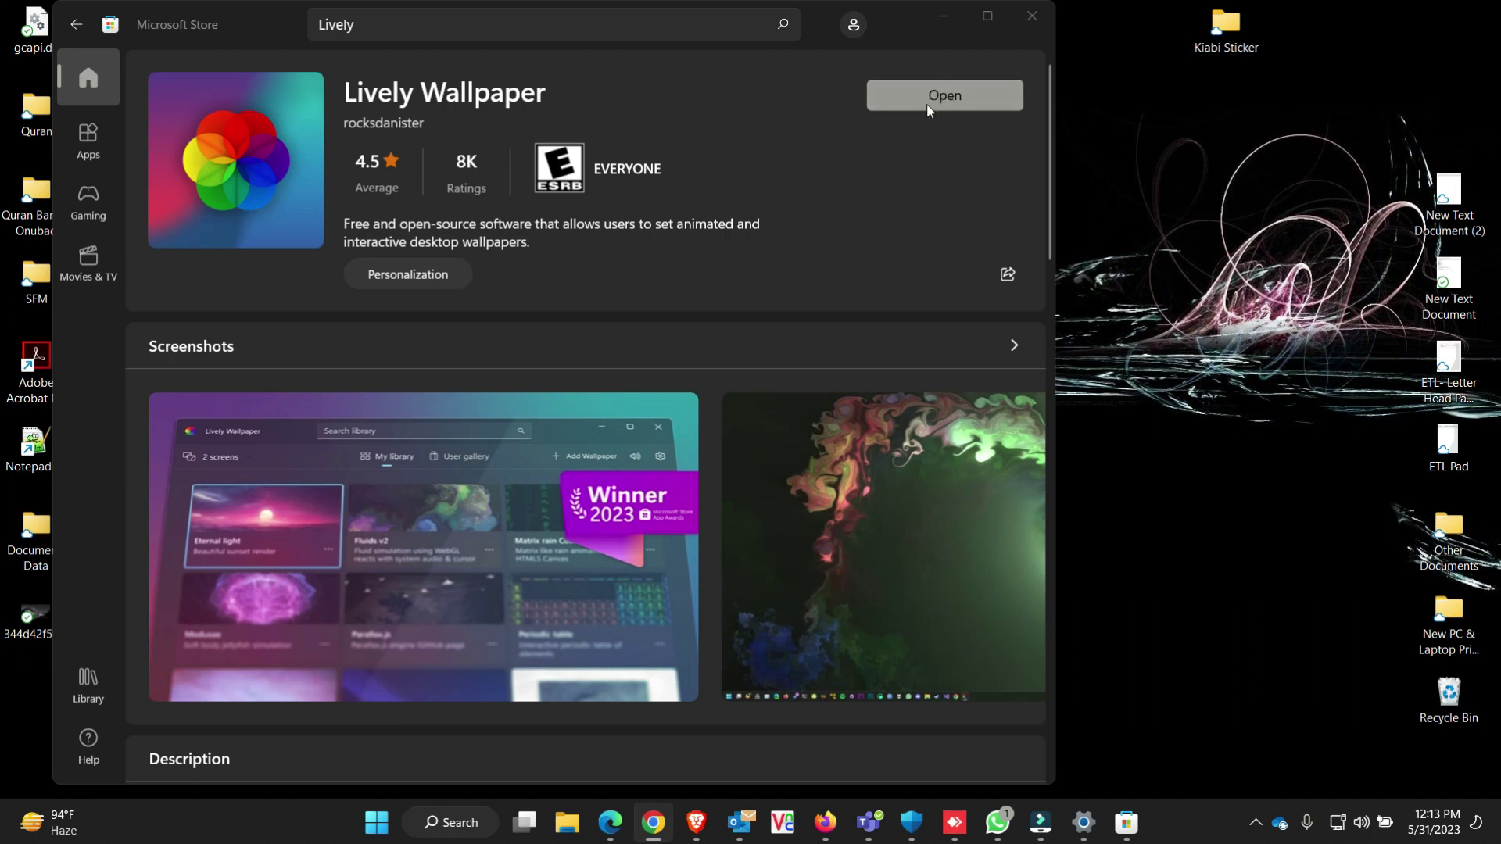
click(936, 94)
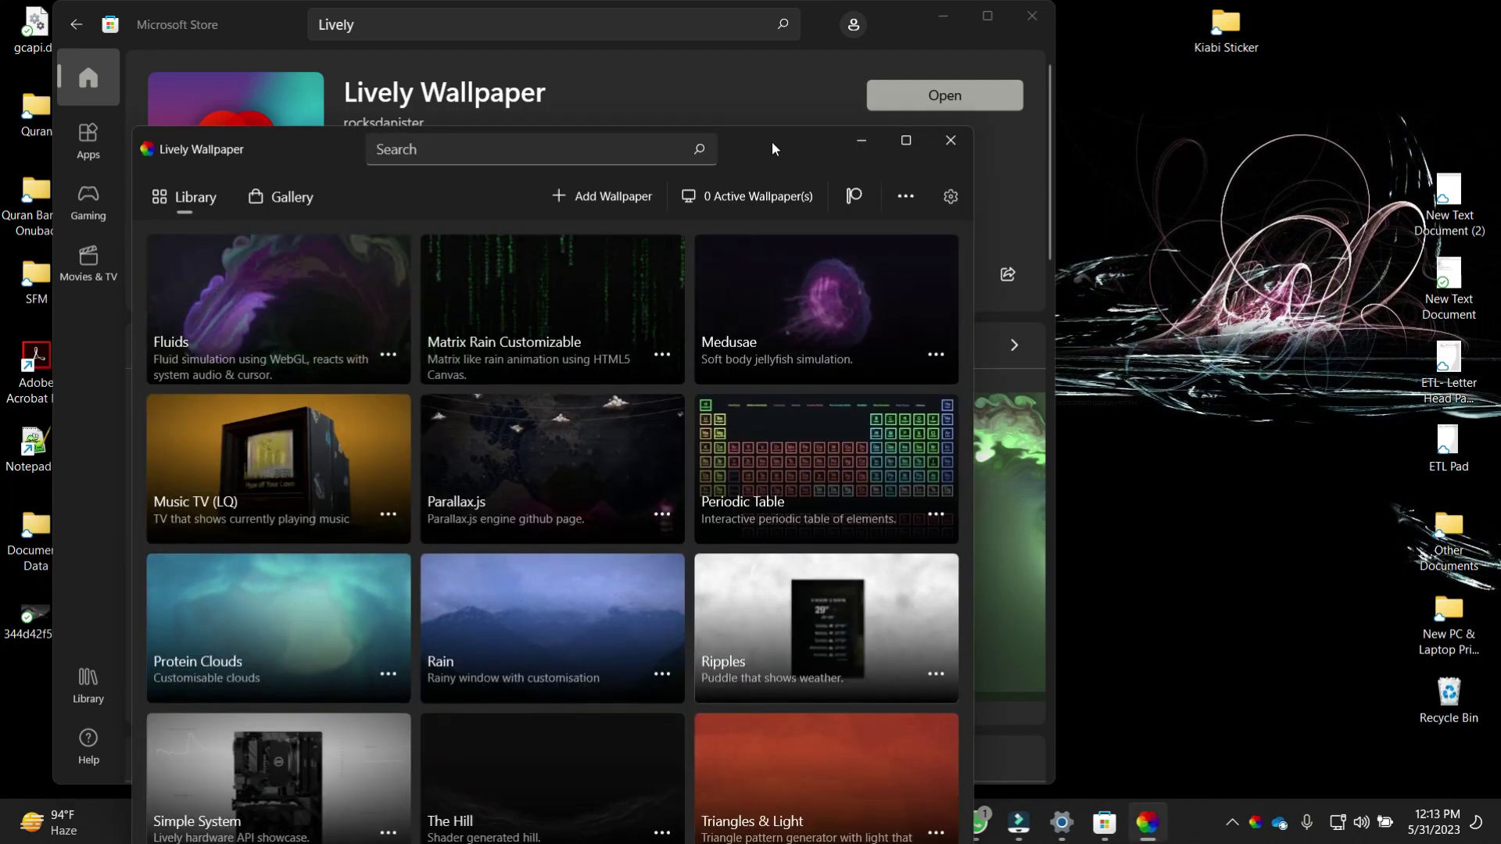
- Set the Taskbar Theme to Clear in Lively Wallpaper's system settings
drag(772, 143, 936, 49)
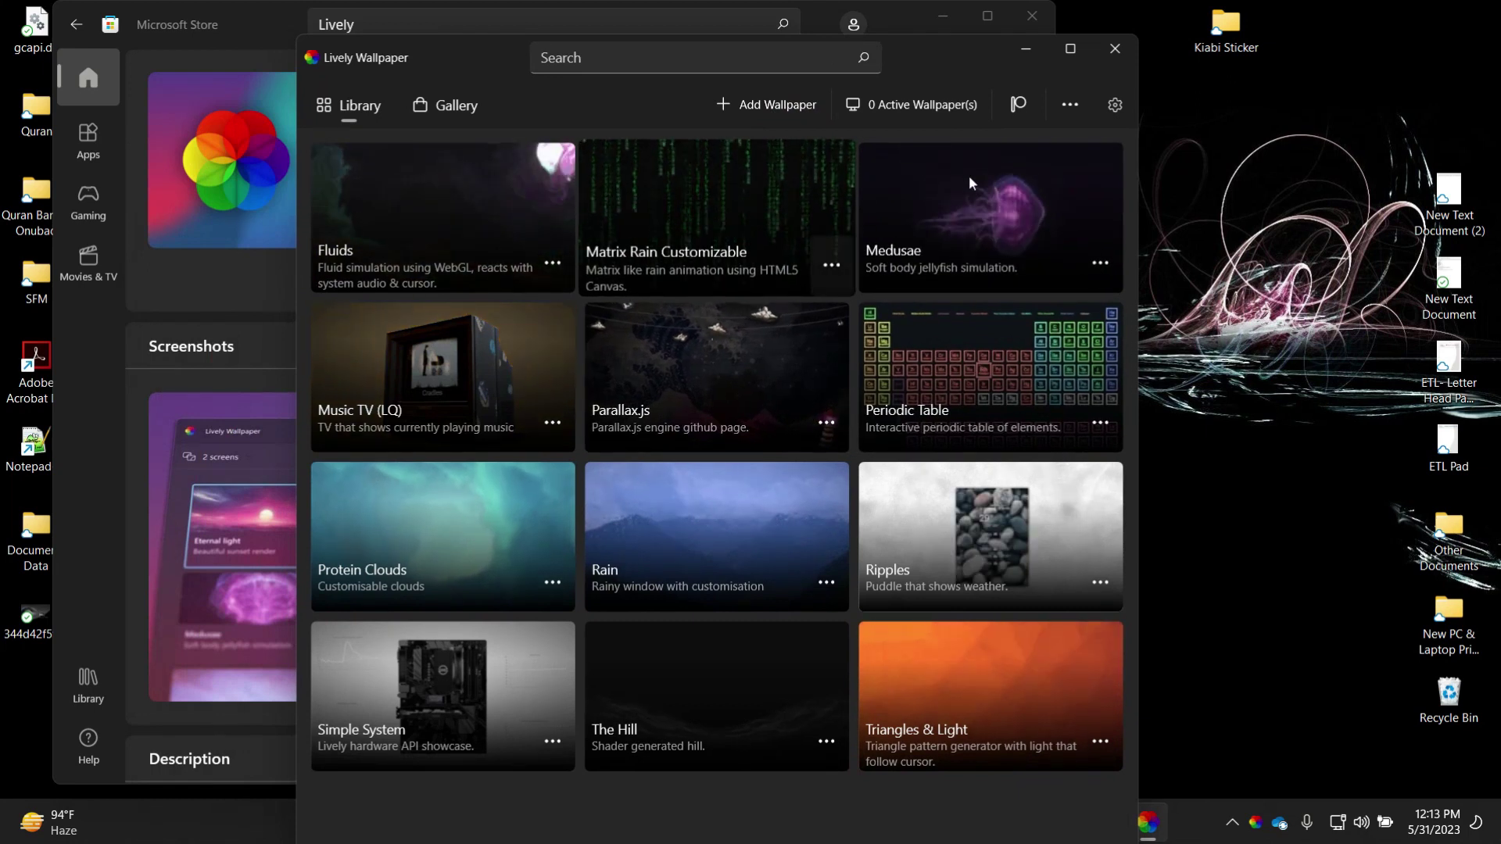
click(1115, 106)
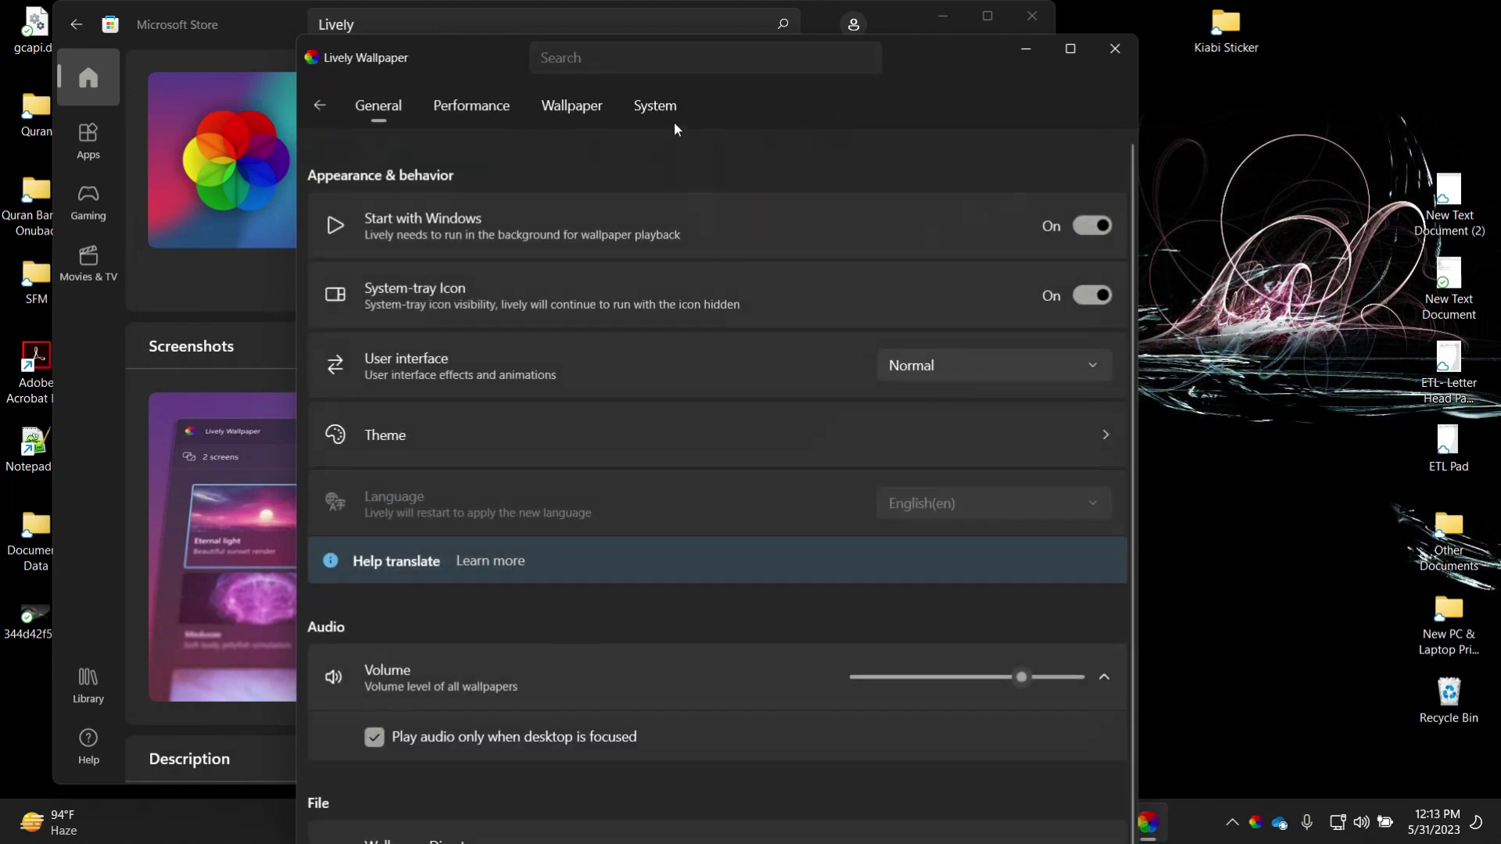
click(661, 107)
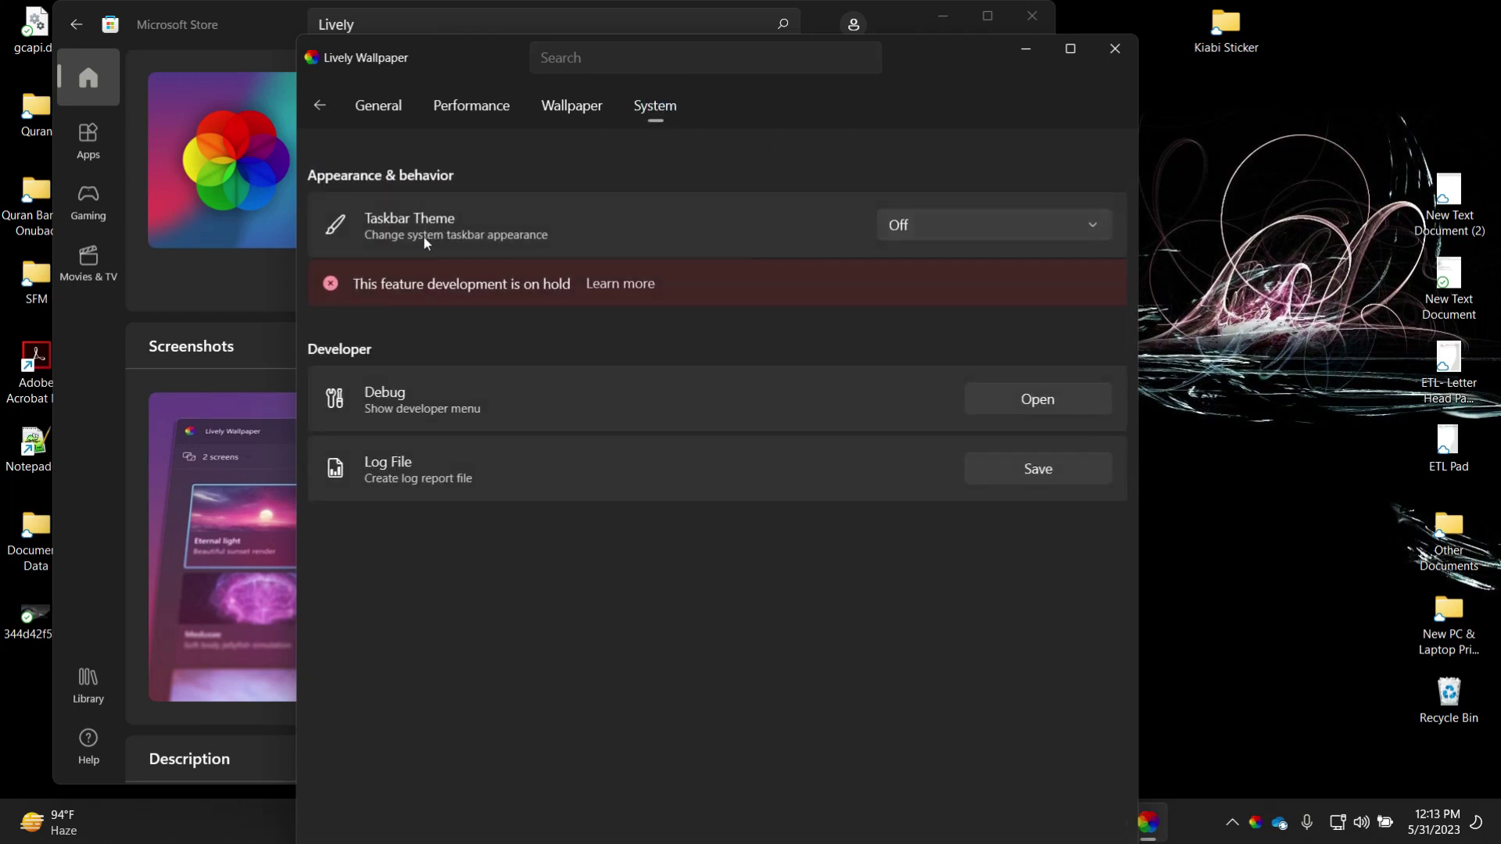
click(1054, 230)
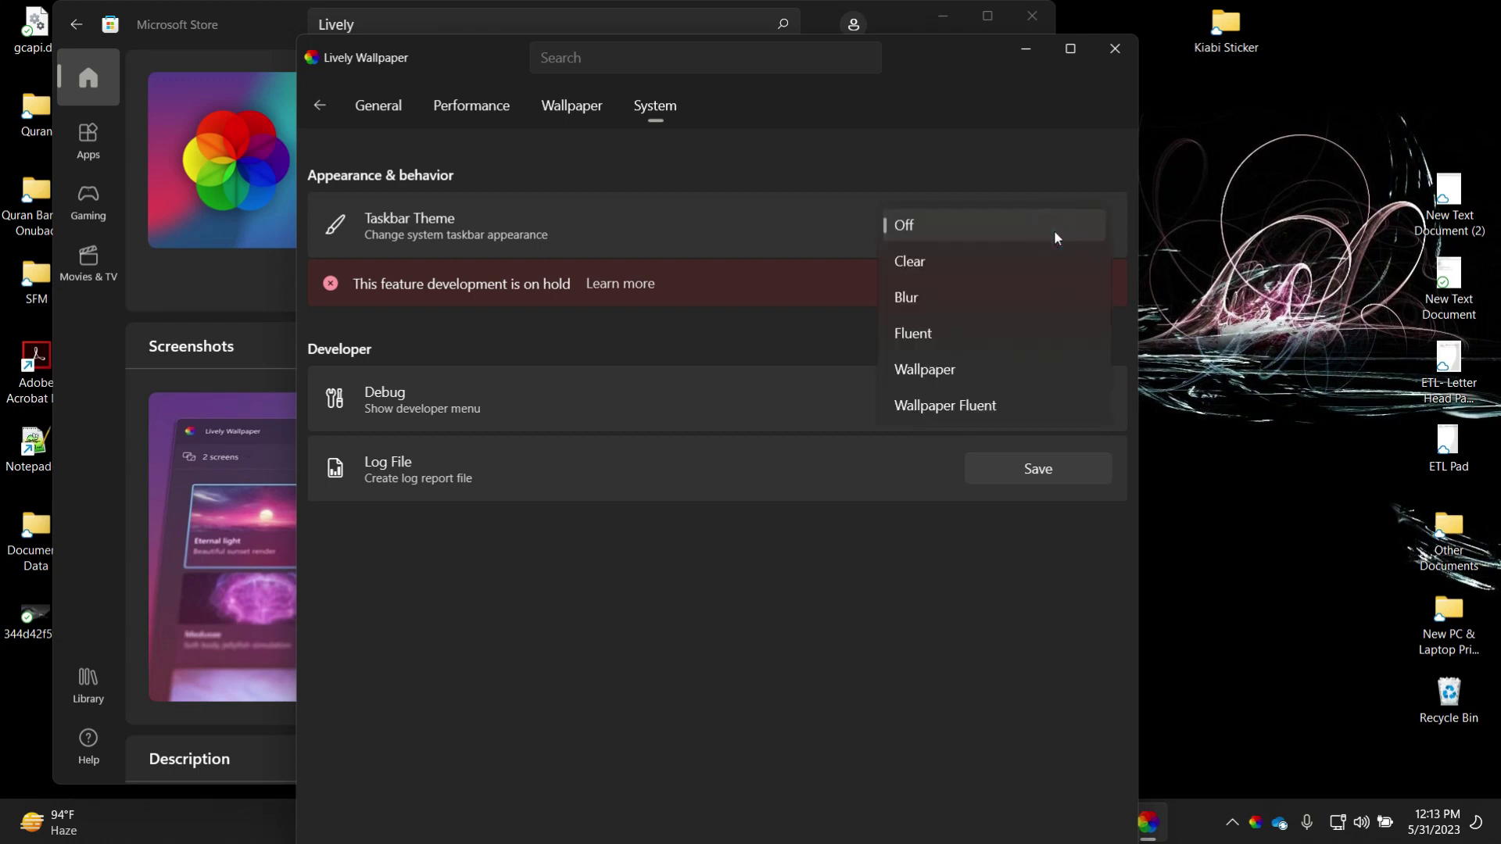
click(917, 265)
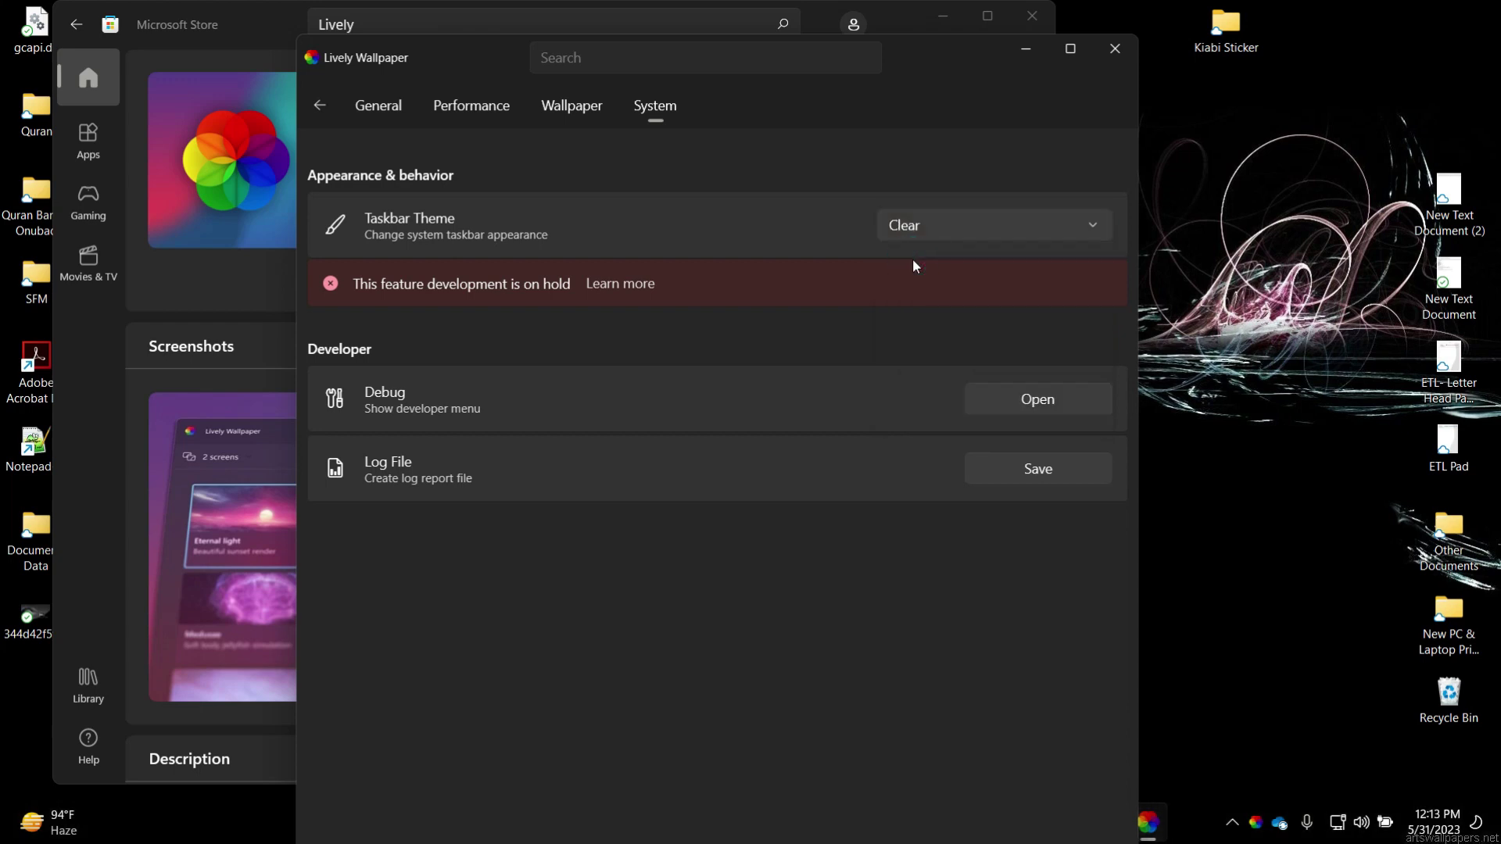
- Minimize the Lively Wallpaper and Microsoft Store windows and refresh the desktop
click(1027, 49)
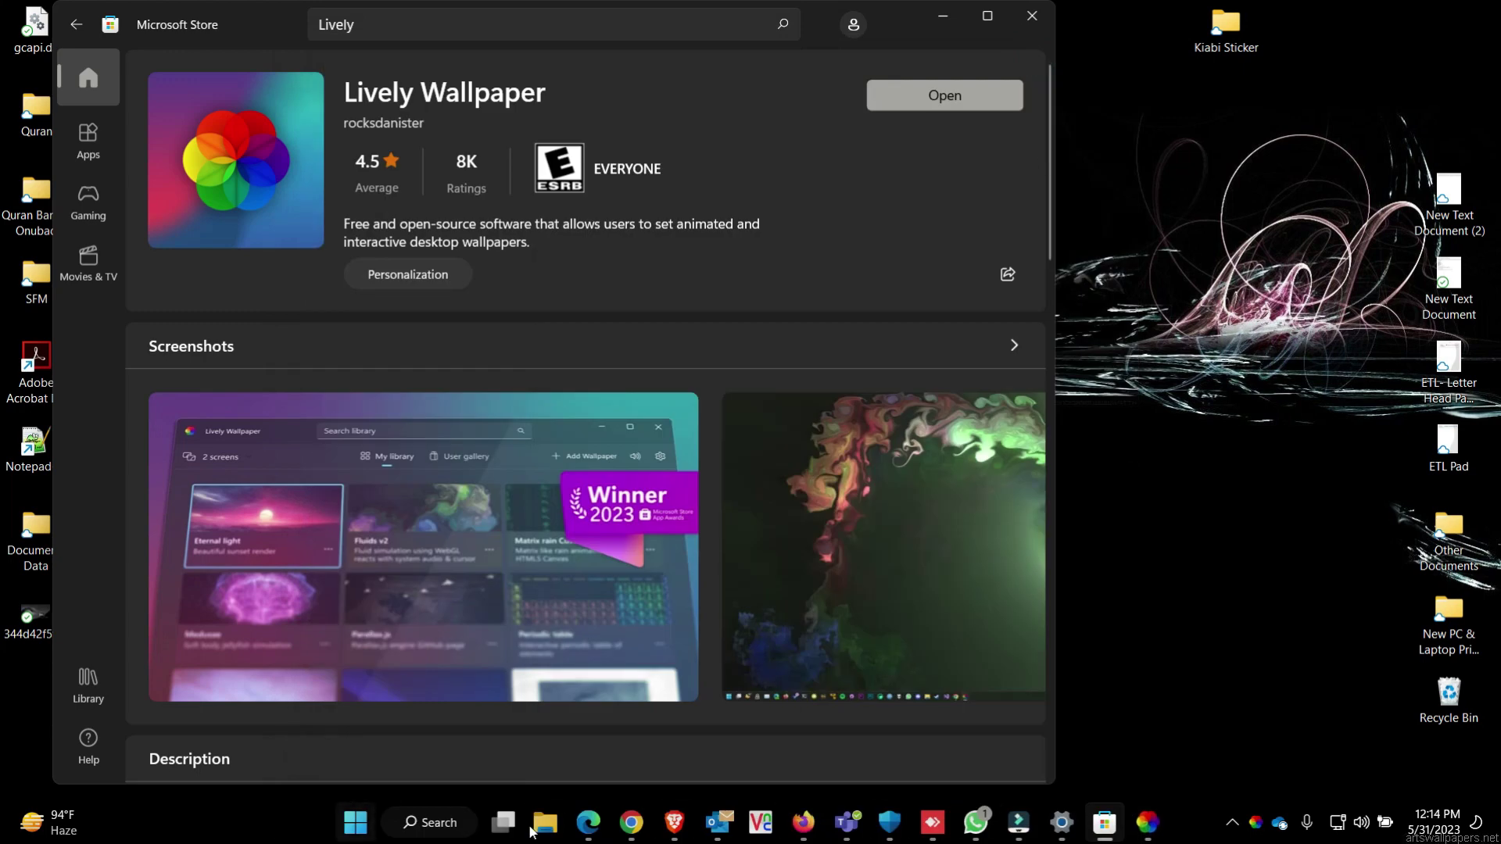
right_click(1147, 455)
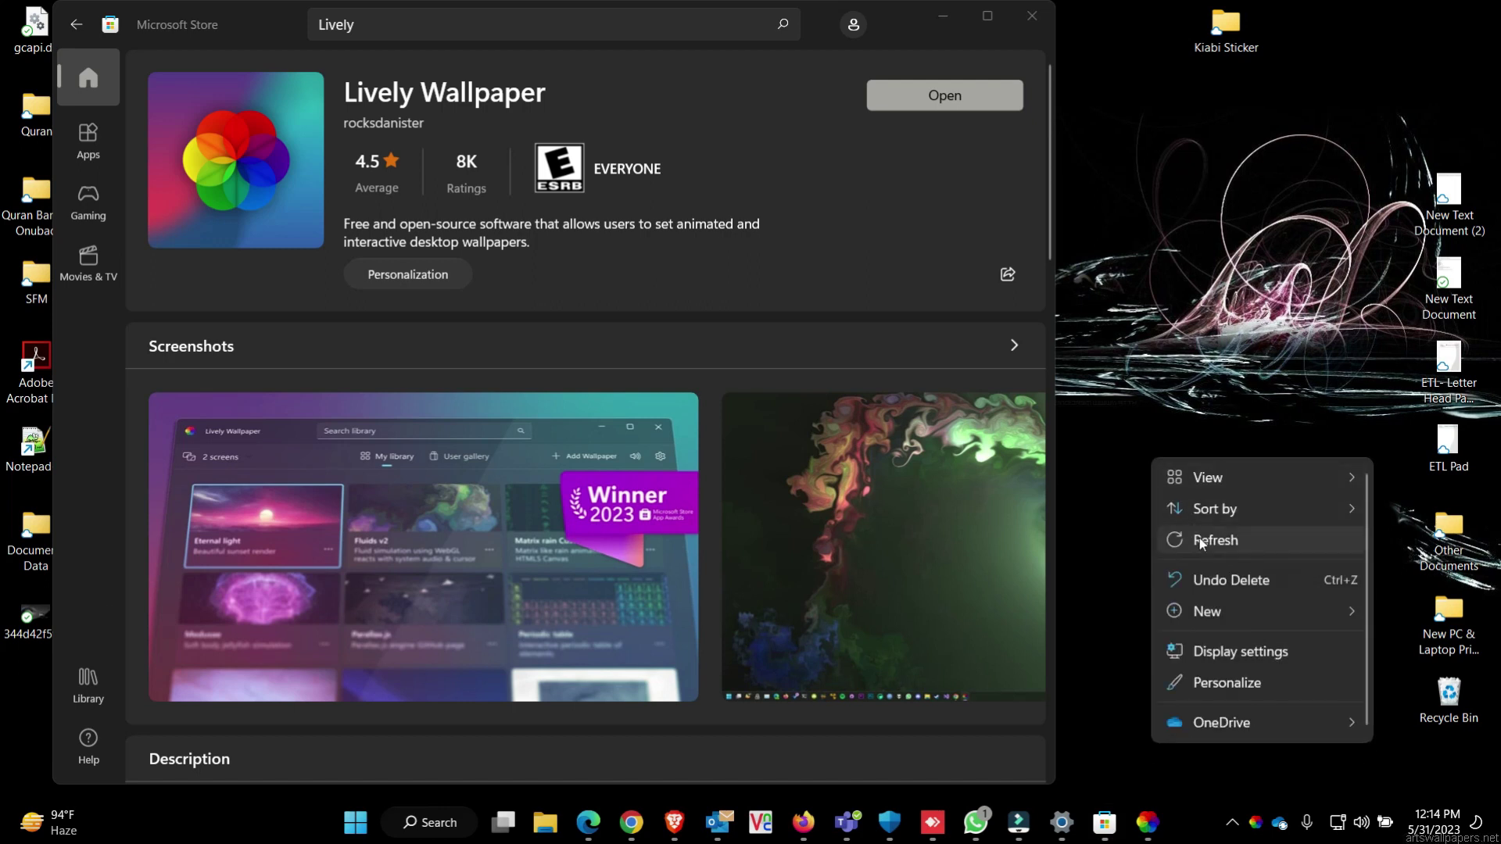
click(1199, 539)
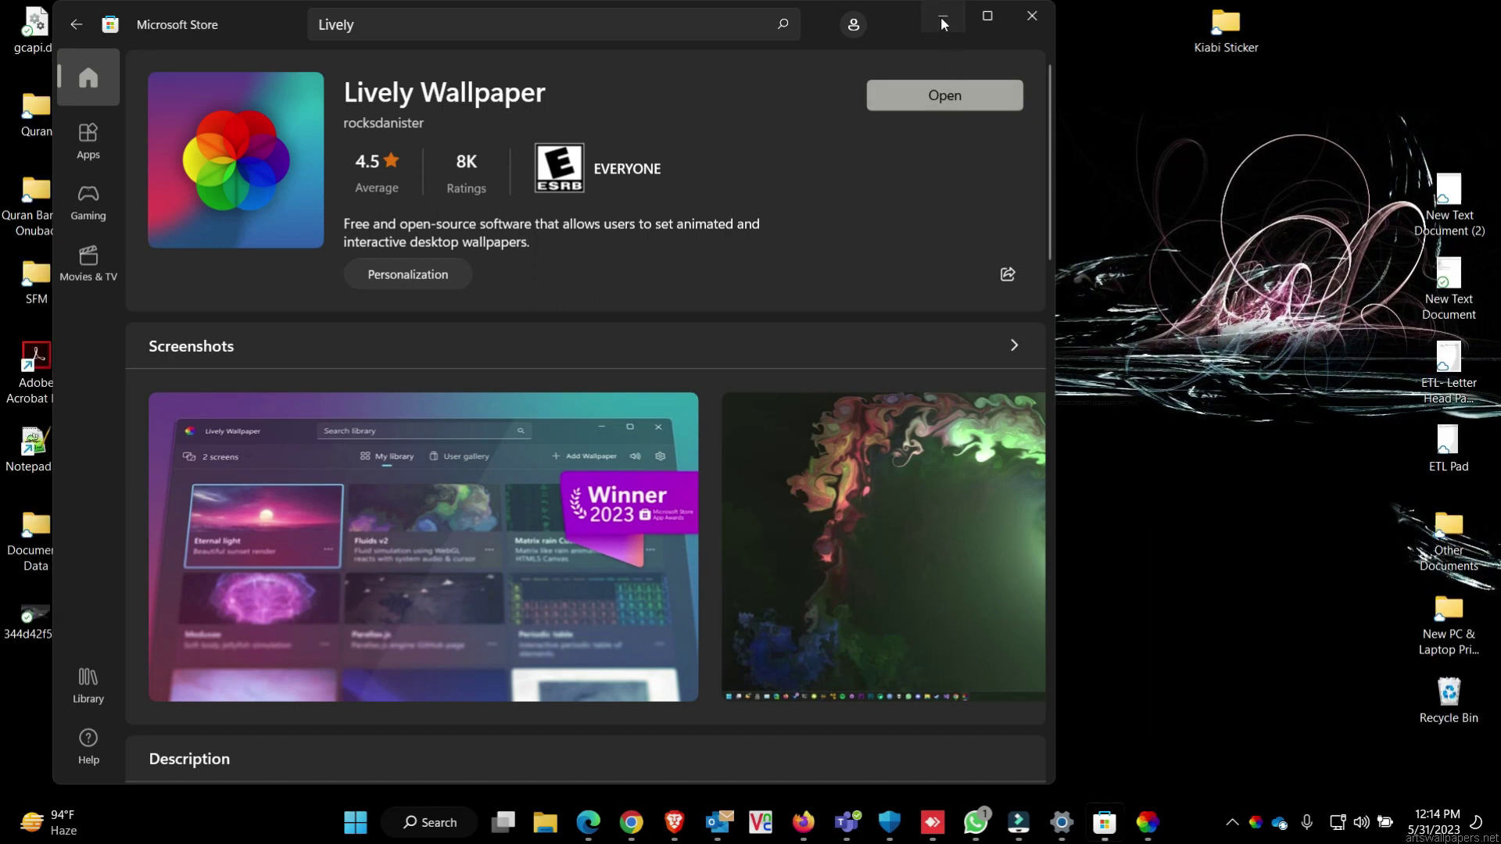
click(942, 17)
right_click(791, 426)
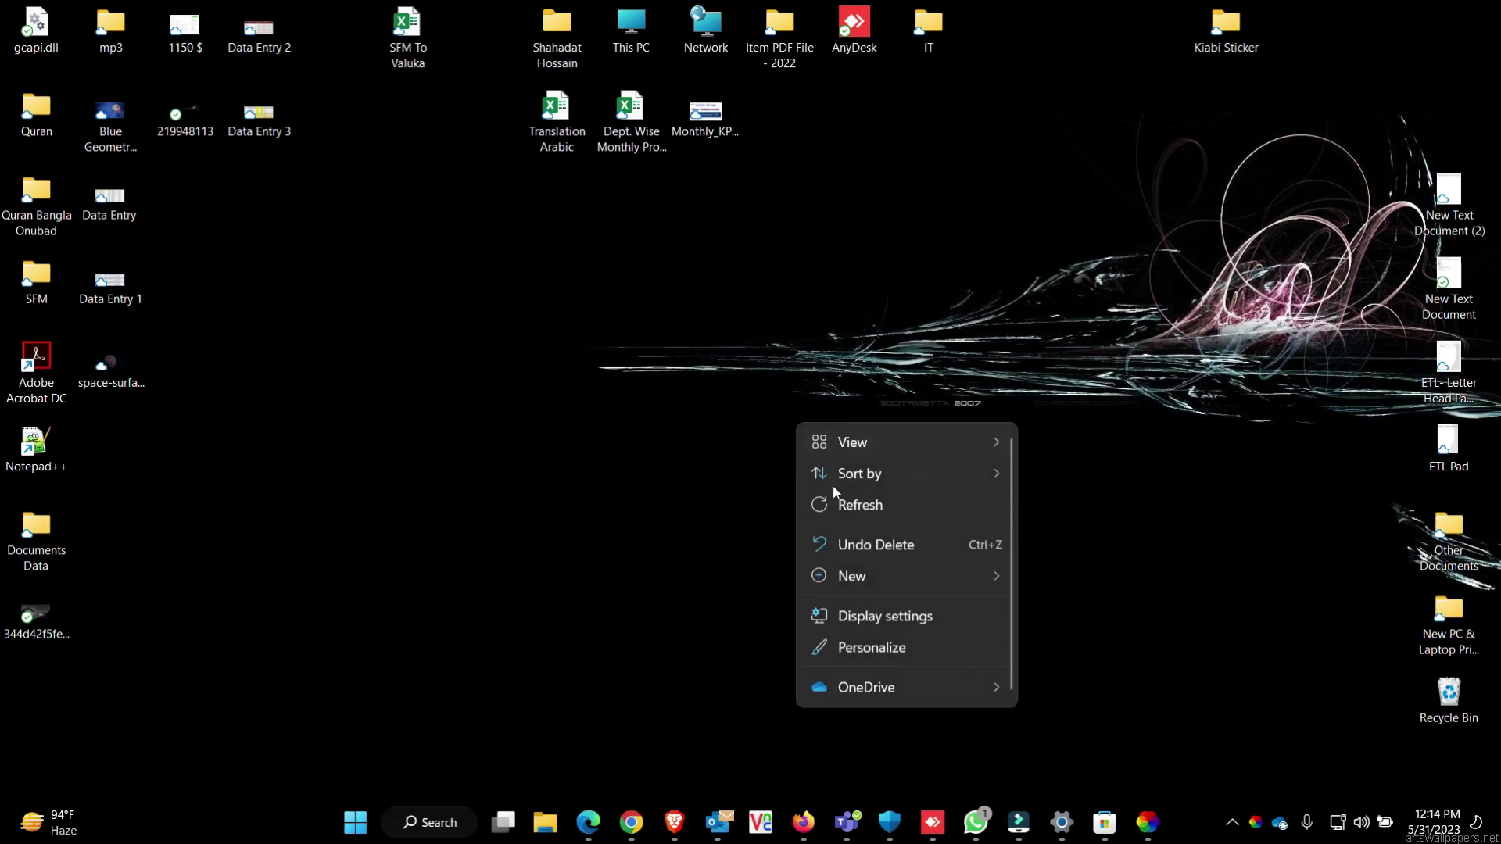
click(847, 505)
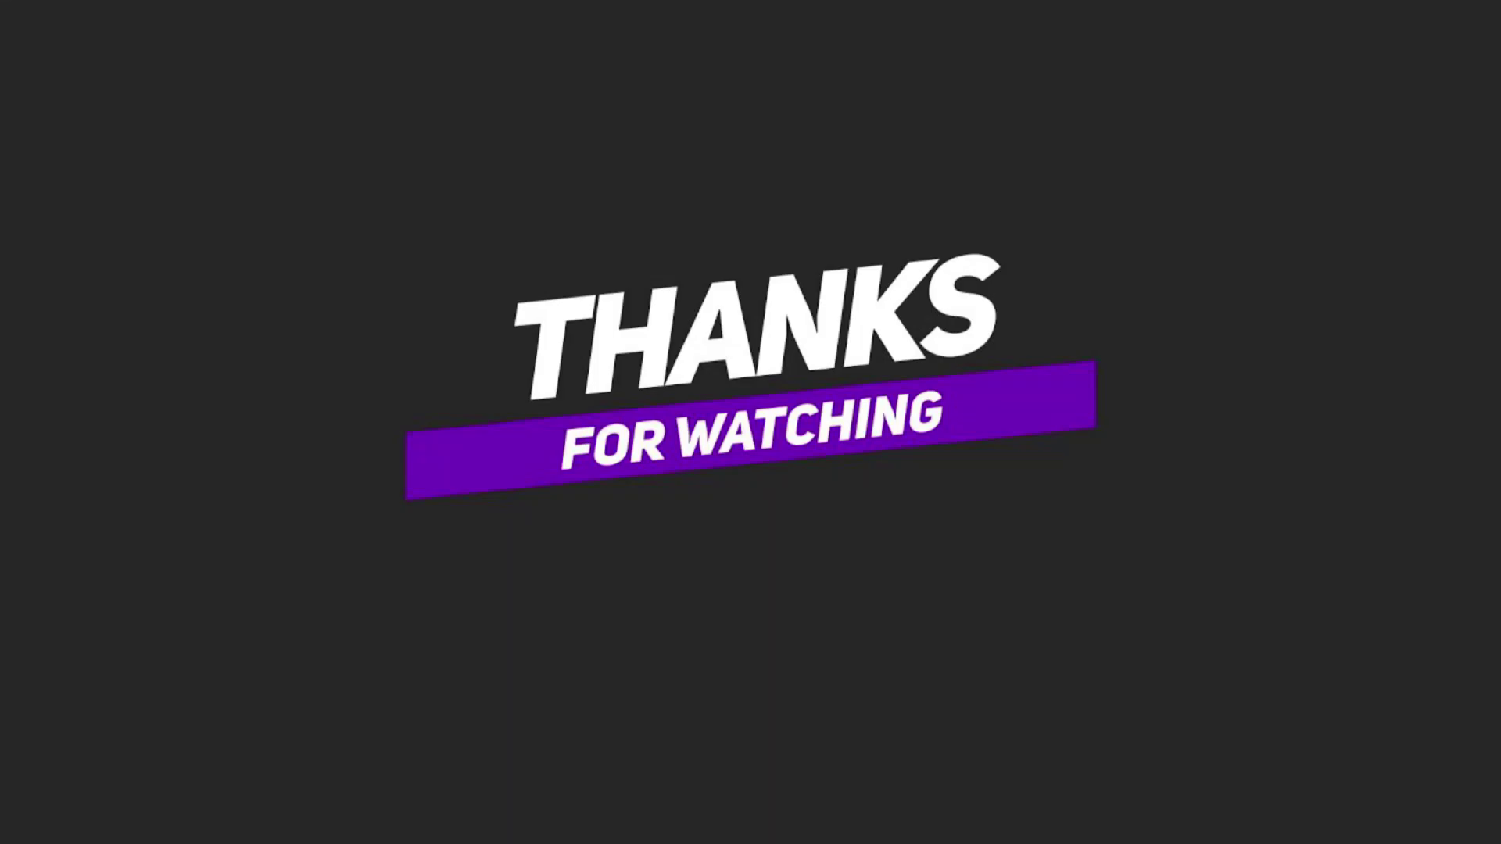